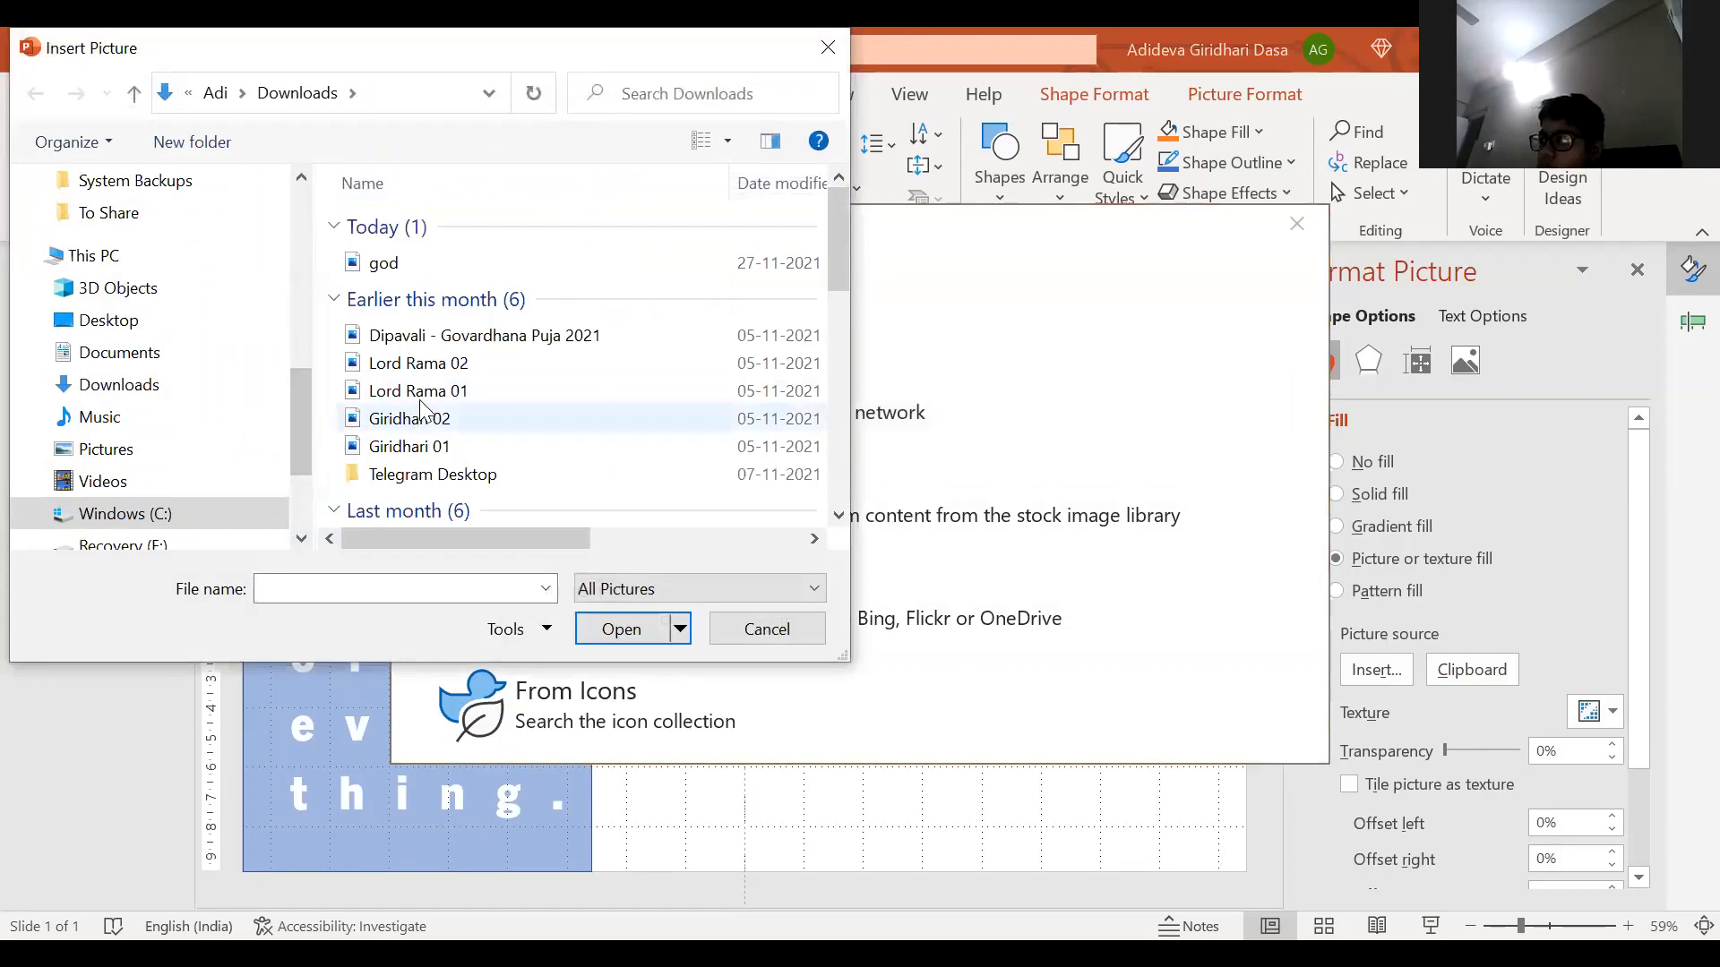
Try filling the grouped bars with the picture Lord Rama 01 and stretching the group taller
click(425, 394)
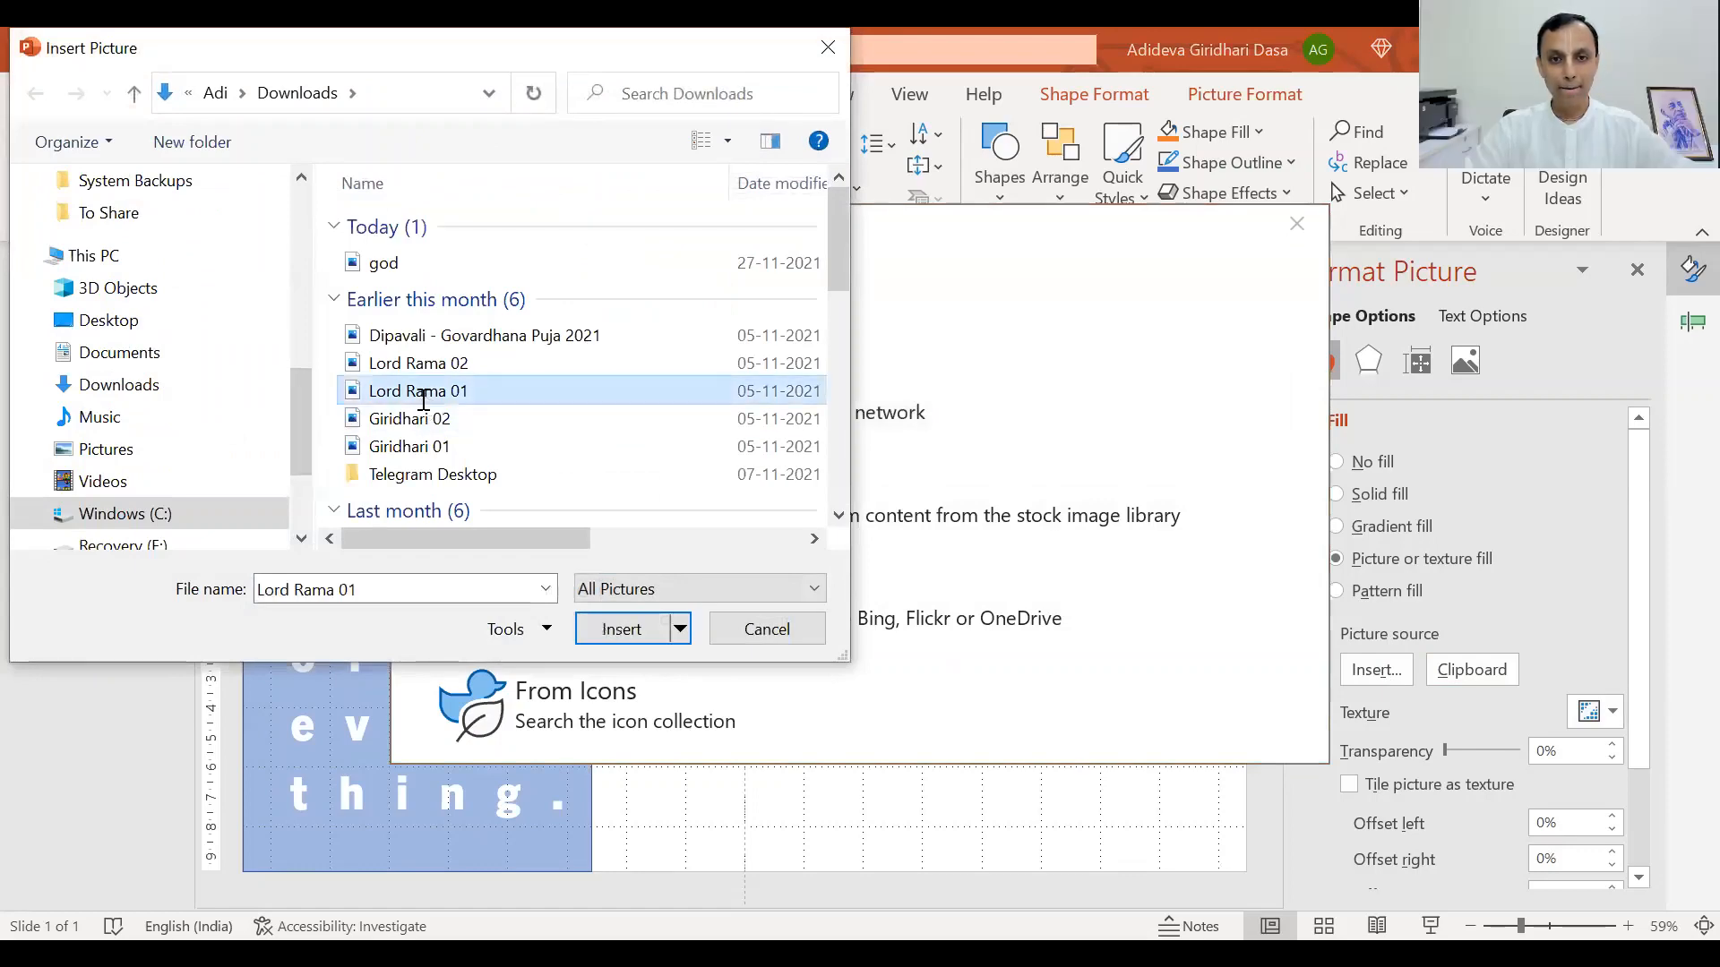
double_click(425, 399)
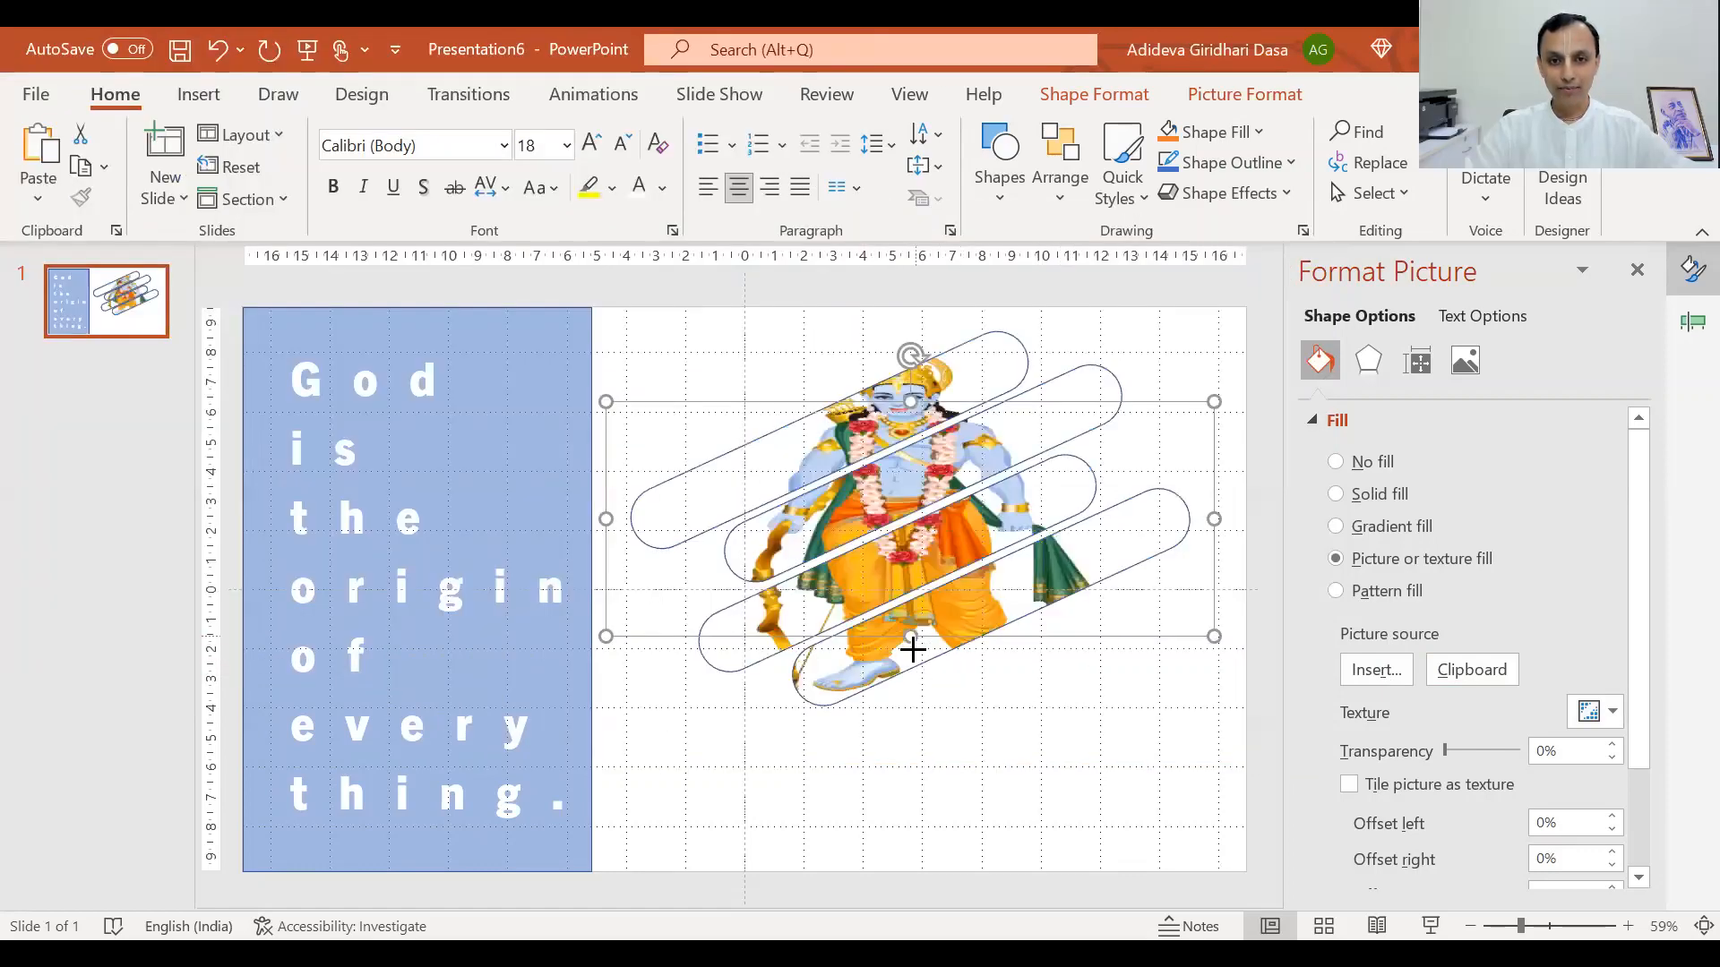
drag(912, 649, 911, 702)
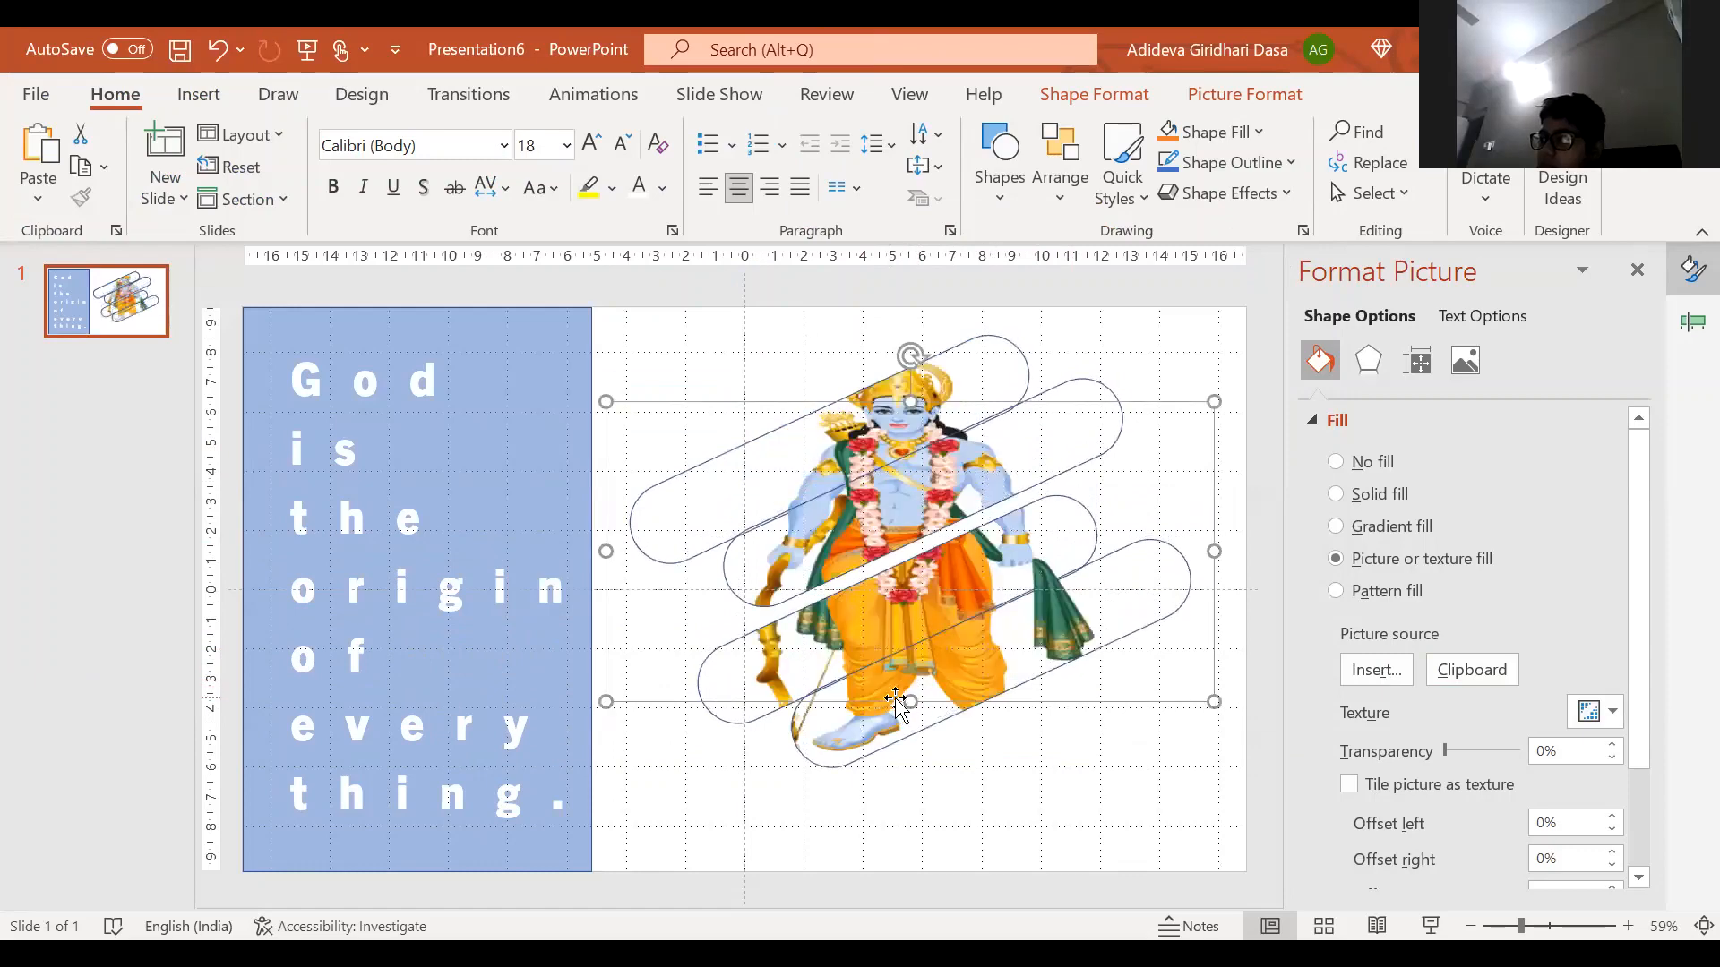
Undo the stretching and the picture fills on the grouped bars
key(ctrl+z)
key(ctrl+z)
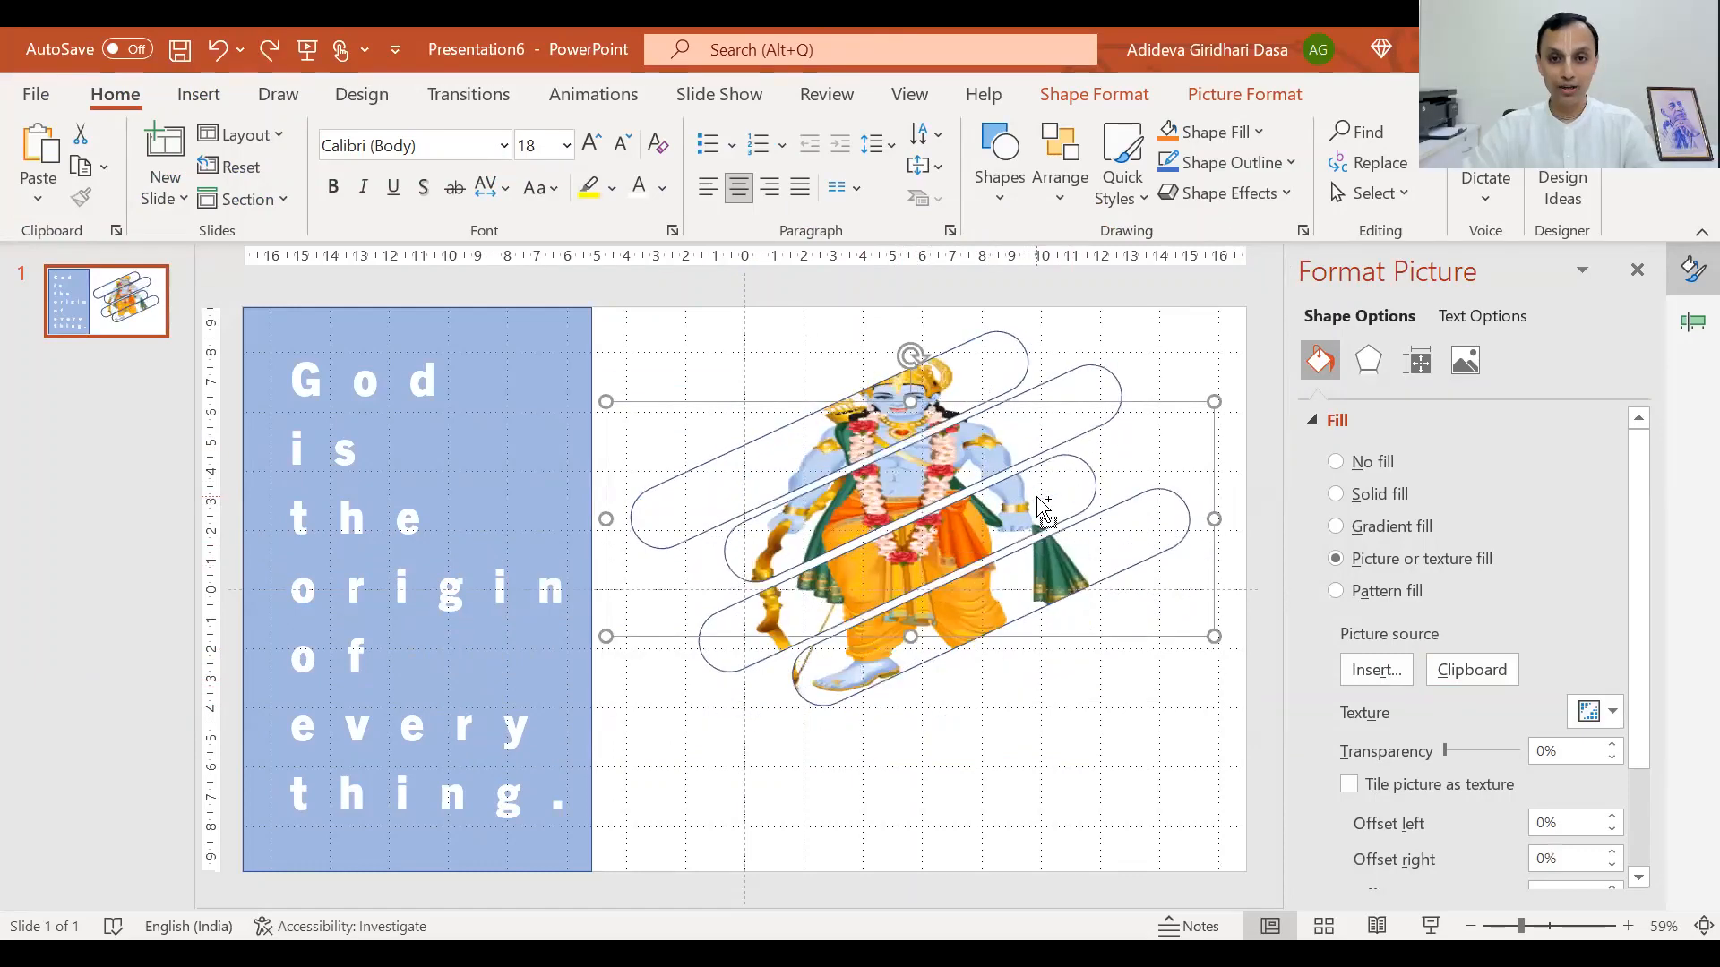
key(ctrl+z)
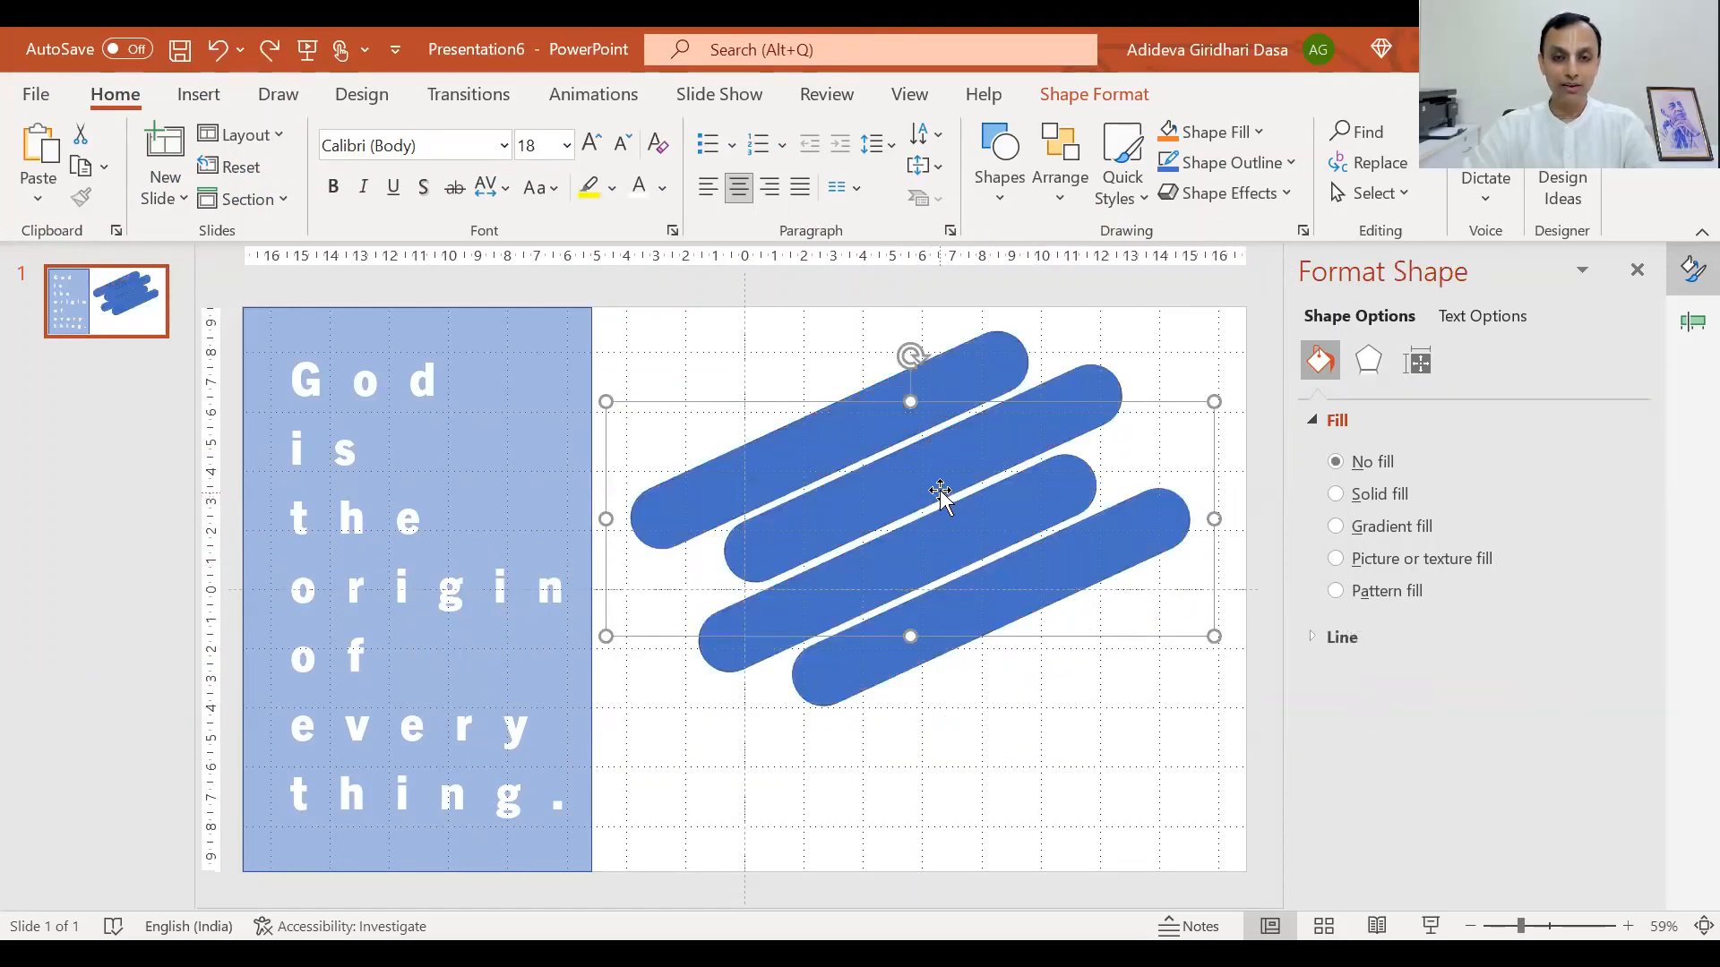
Set the grouped bars to a picture fill and browse for a file in Store (H:), D - HKH Backup, C - Store, Images, Pictures
click(1365, 559)
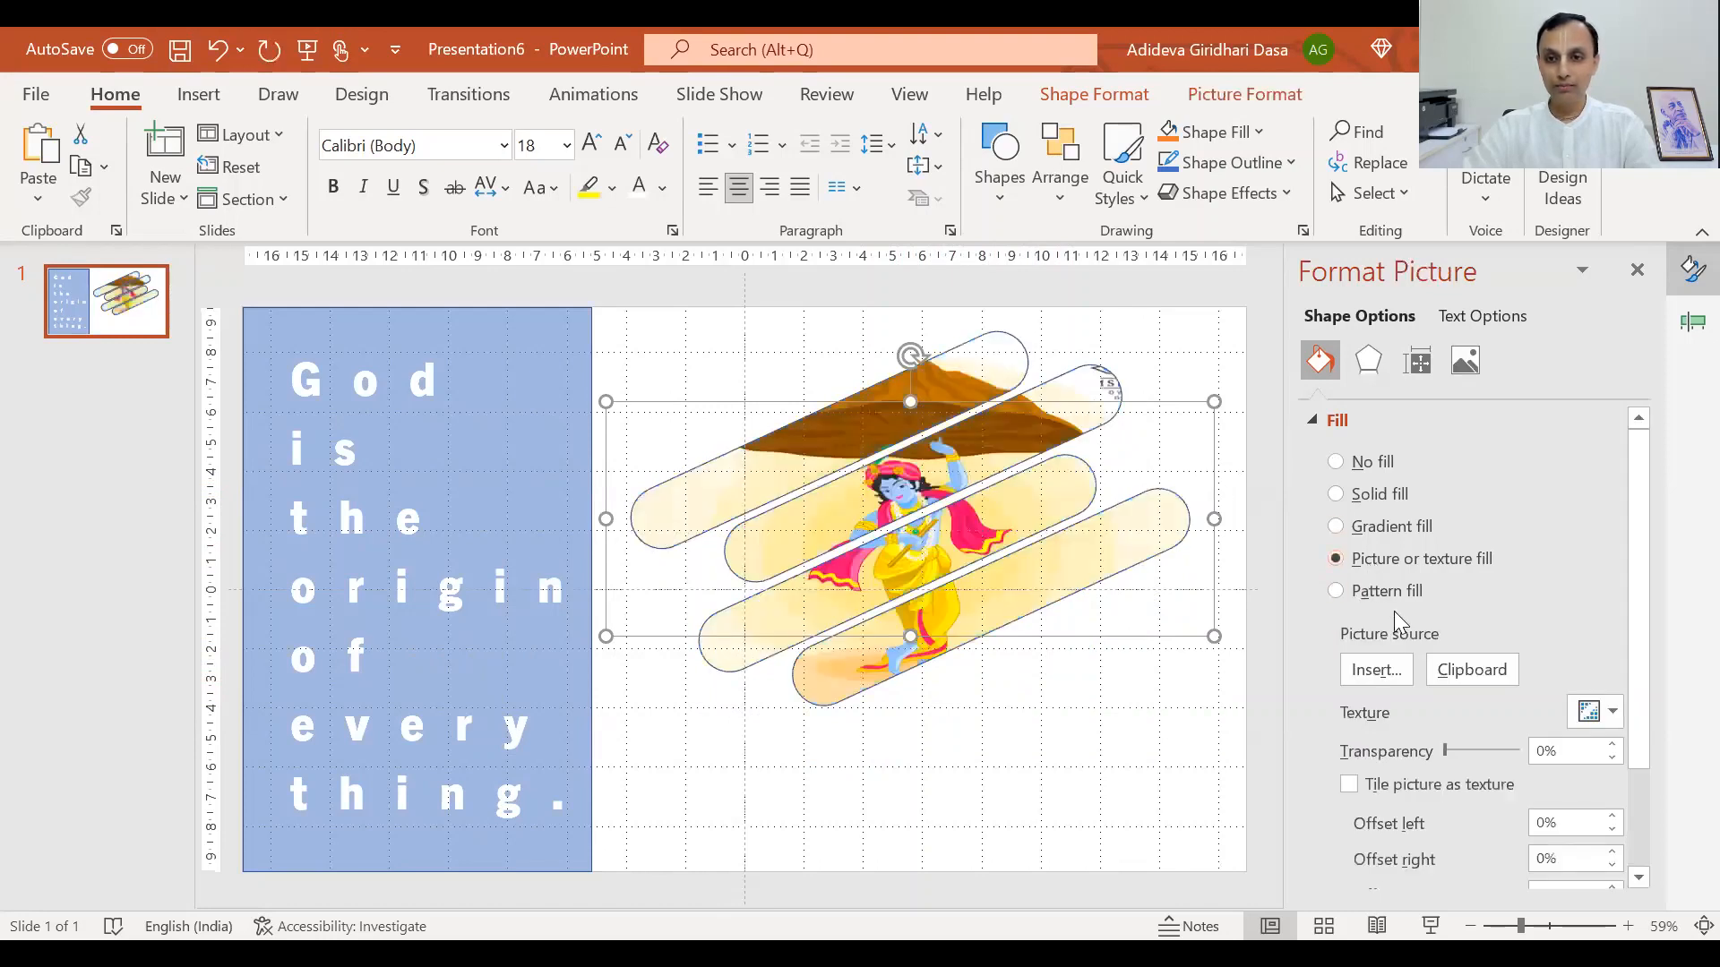
click(1346, 681)
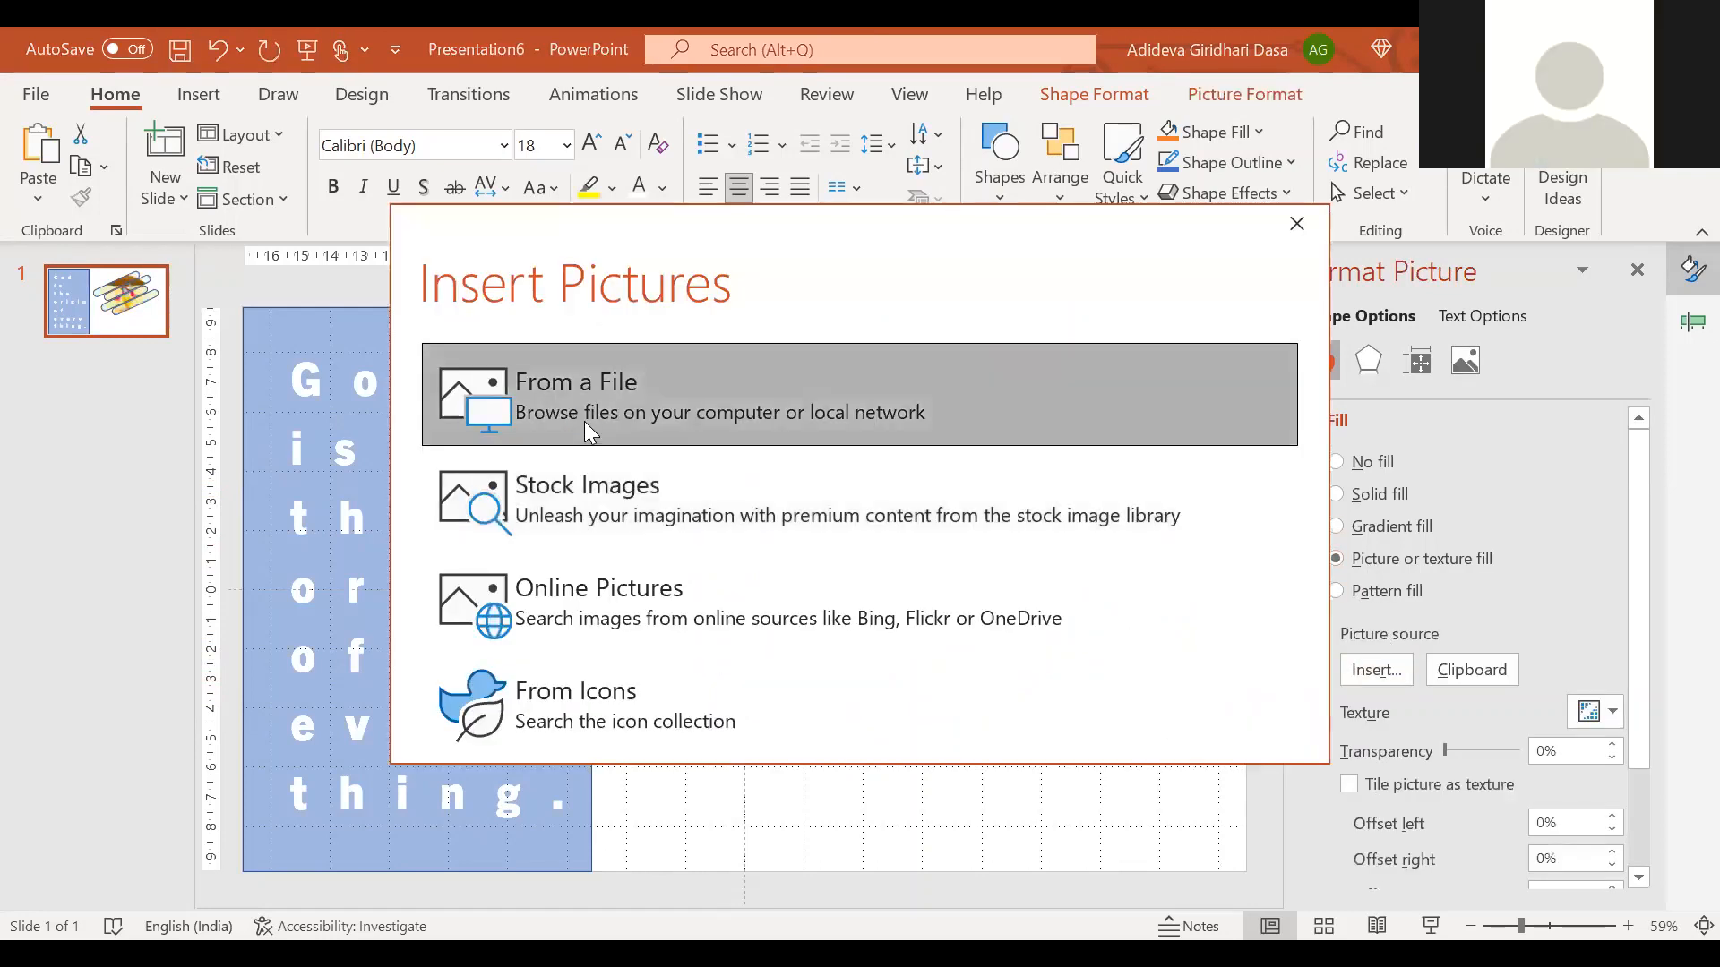
click(584, 428)
scroll(312, 482, down, 2)
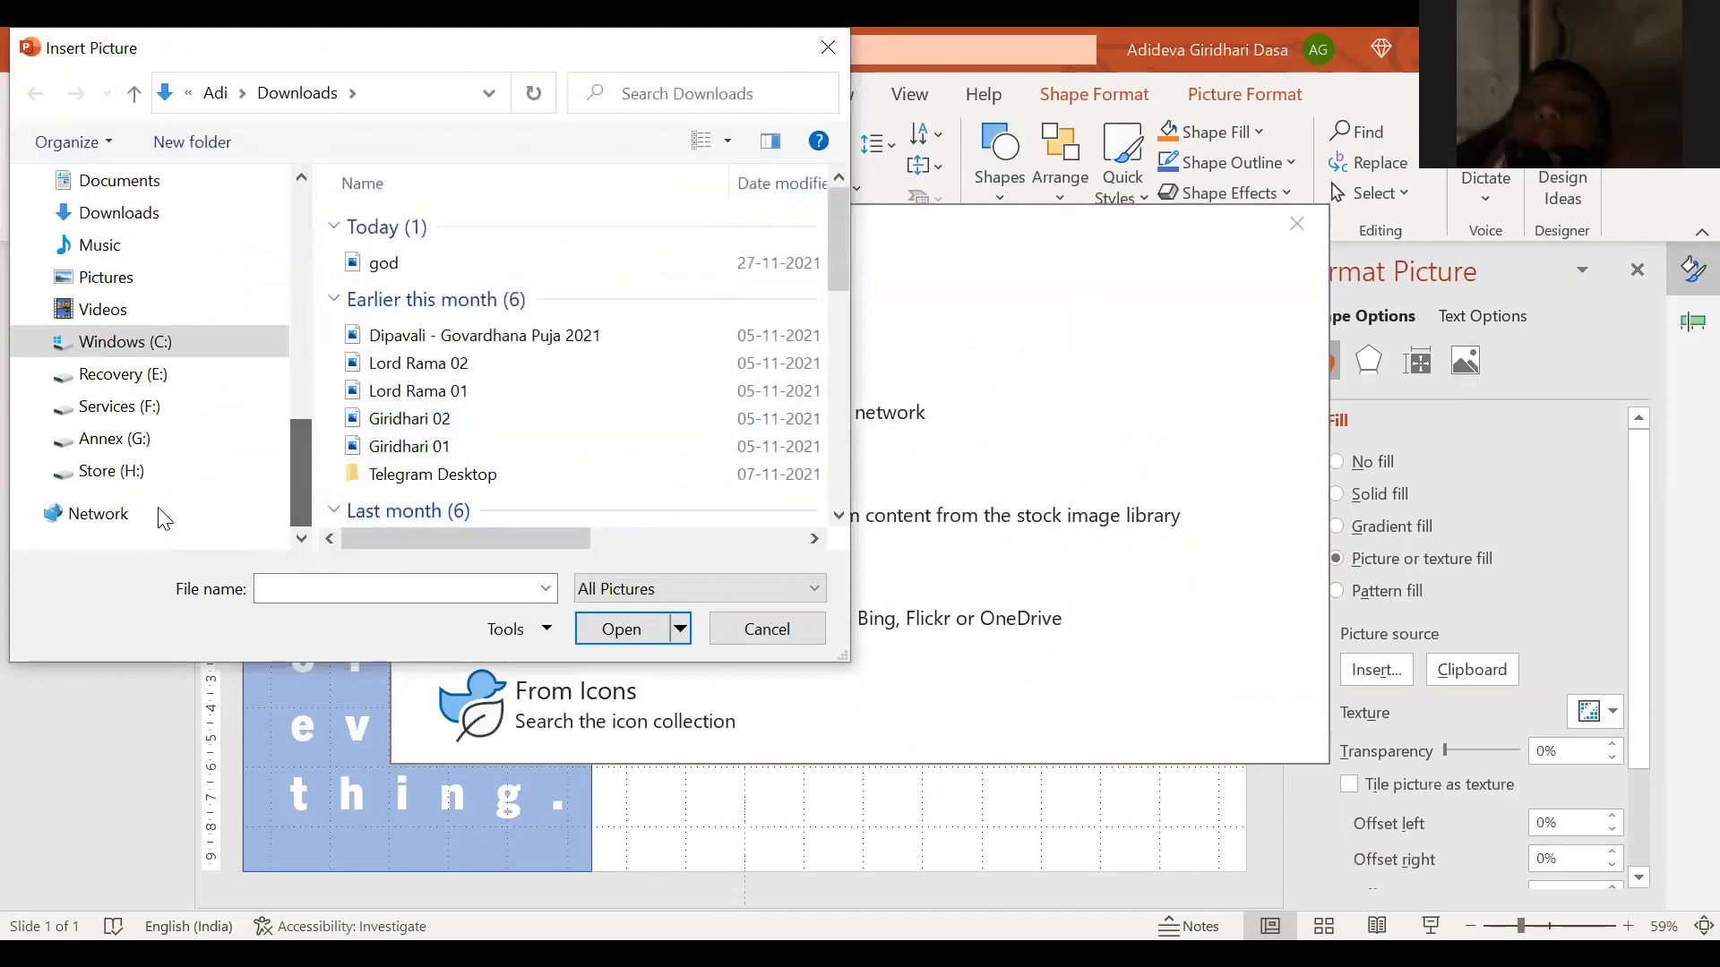
click(37, 471)
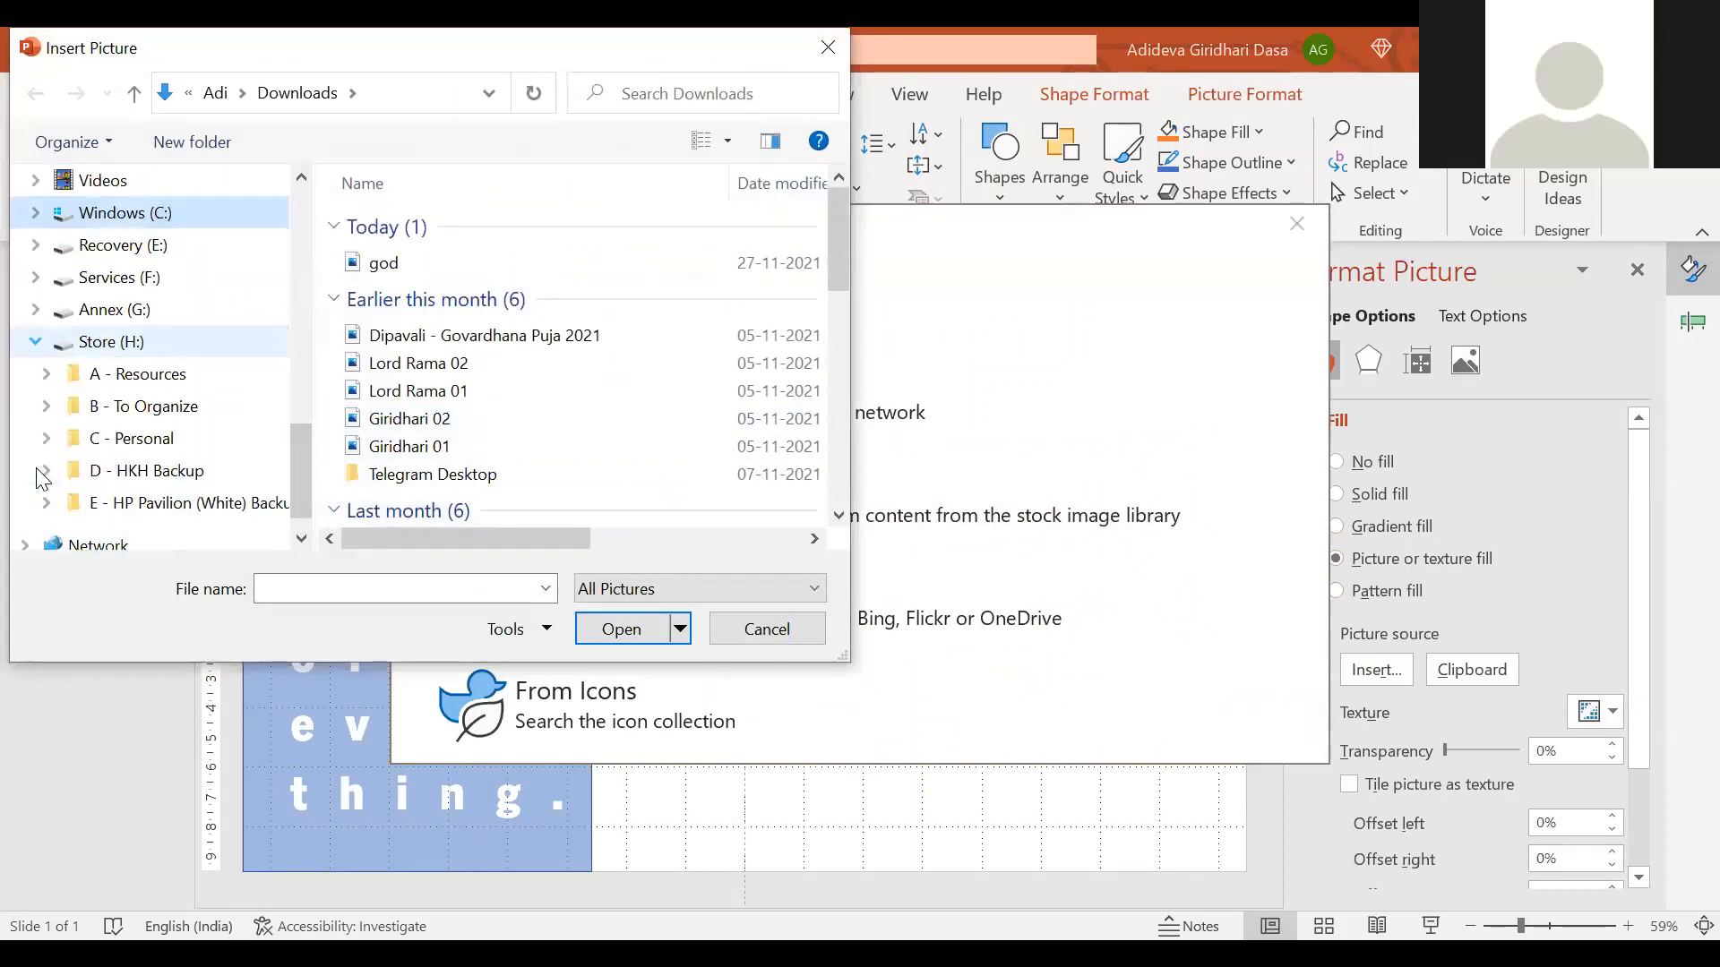
click(41, 479)
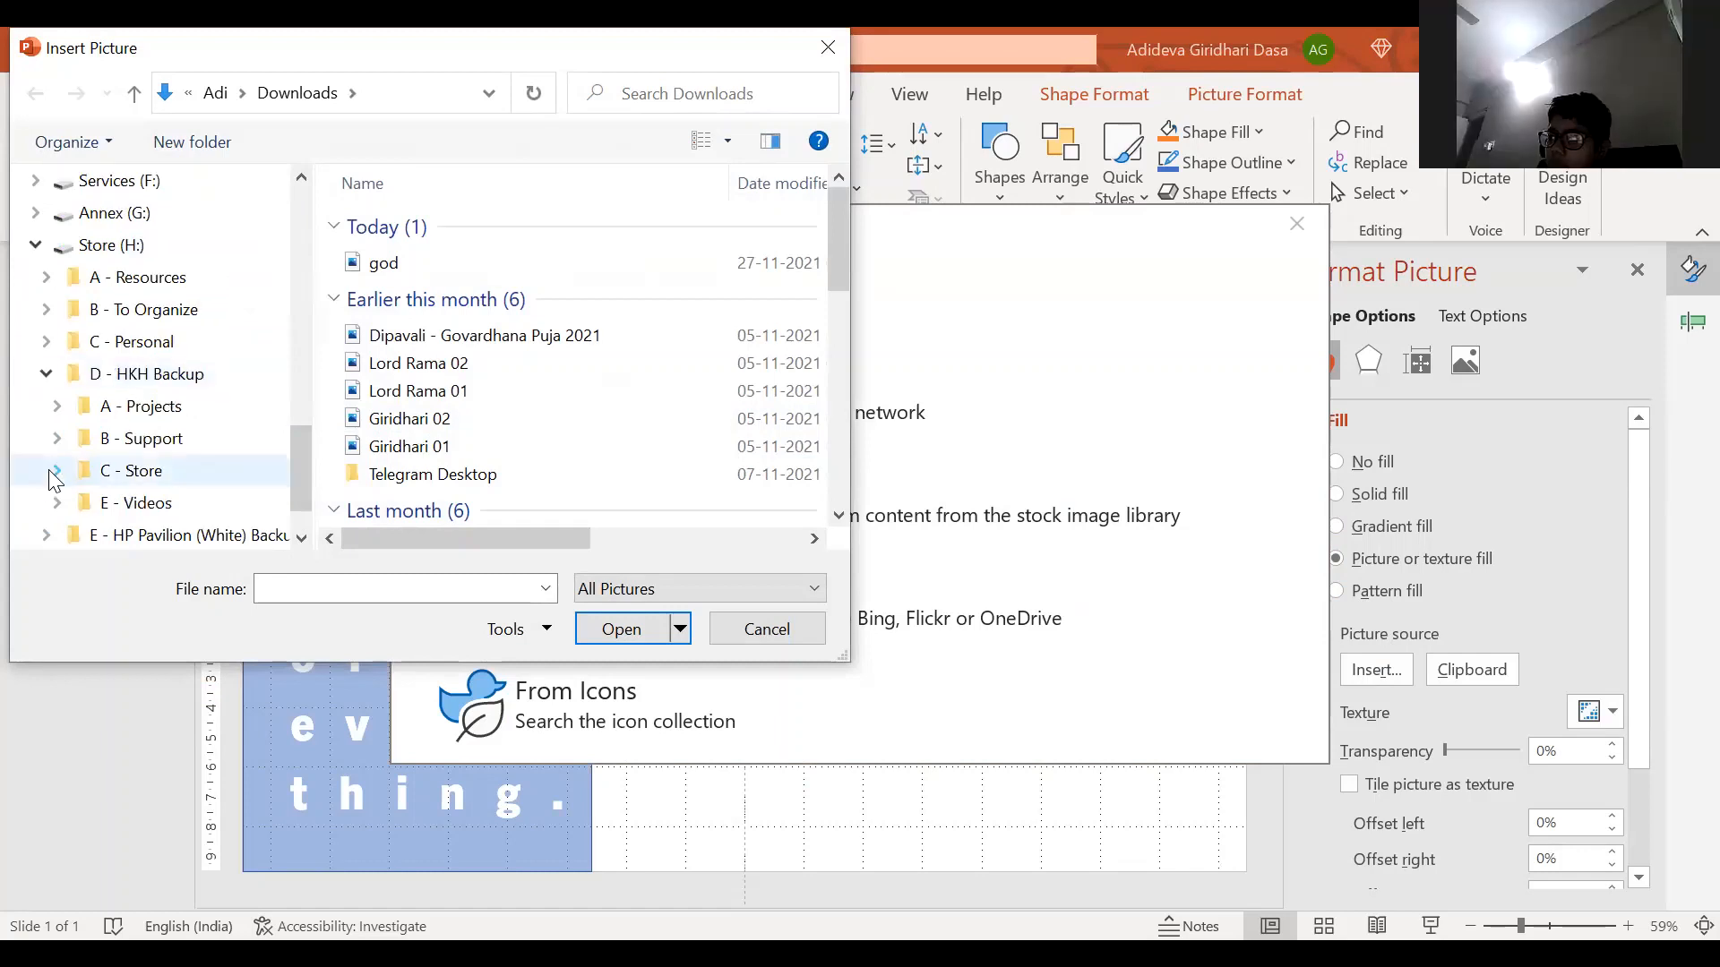
click(55, 471)
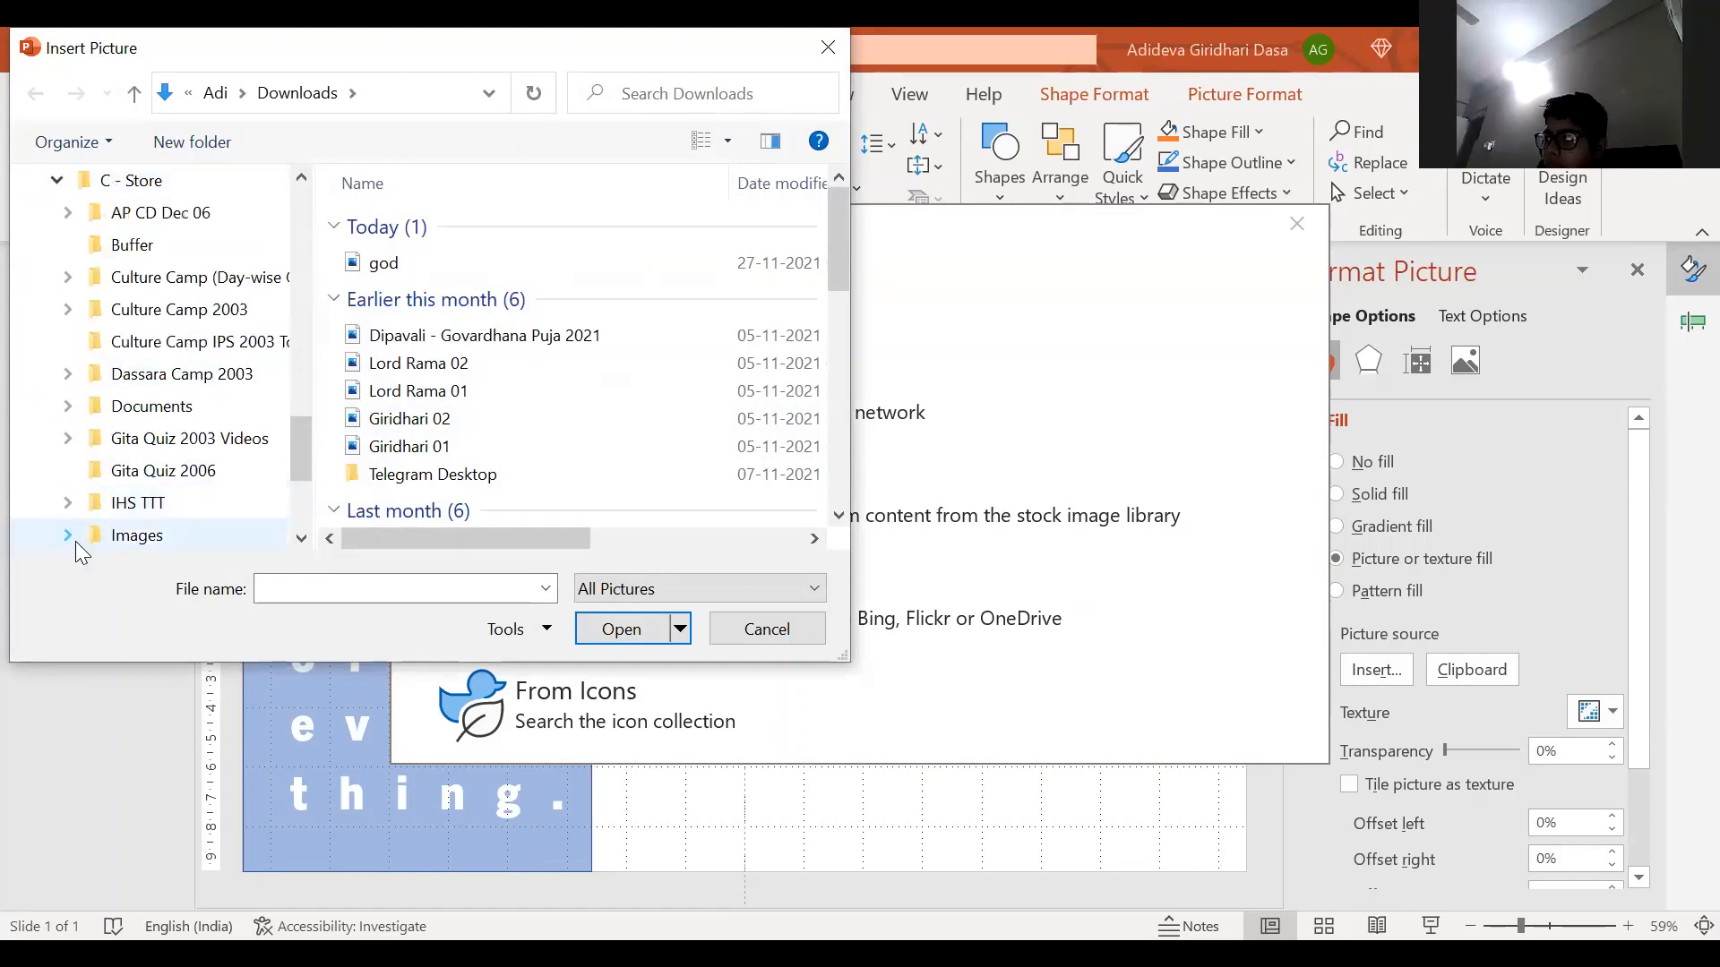
click(67, 537)
click(79, 470)
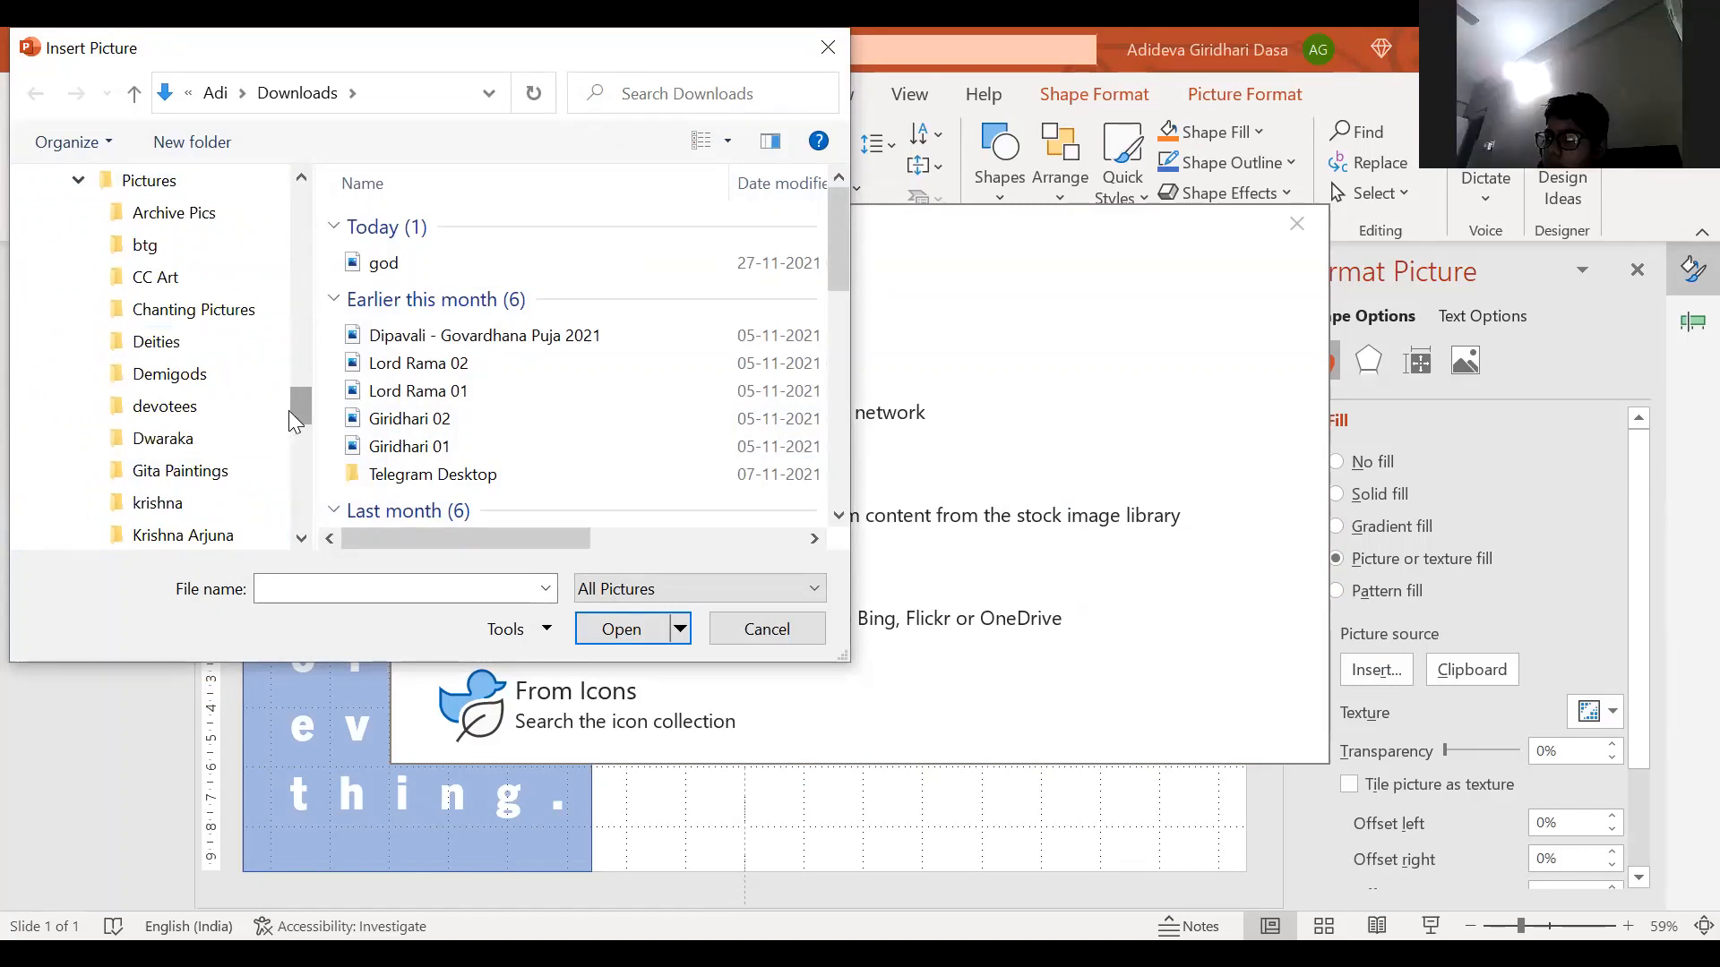
Look through the Archive Pics, btg and Krishna Art Other folders for a suitable picture
drag(298, 400, 300, 383)
click(184, 340)
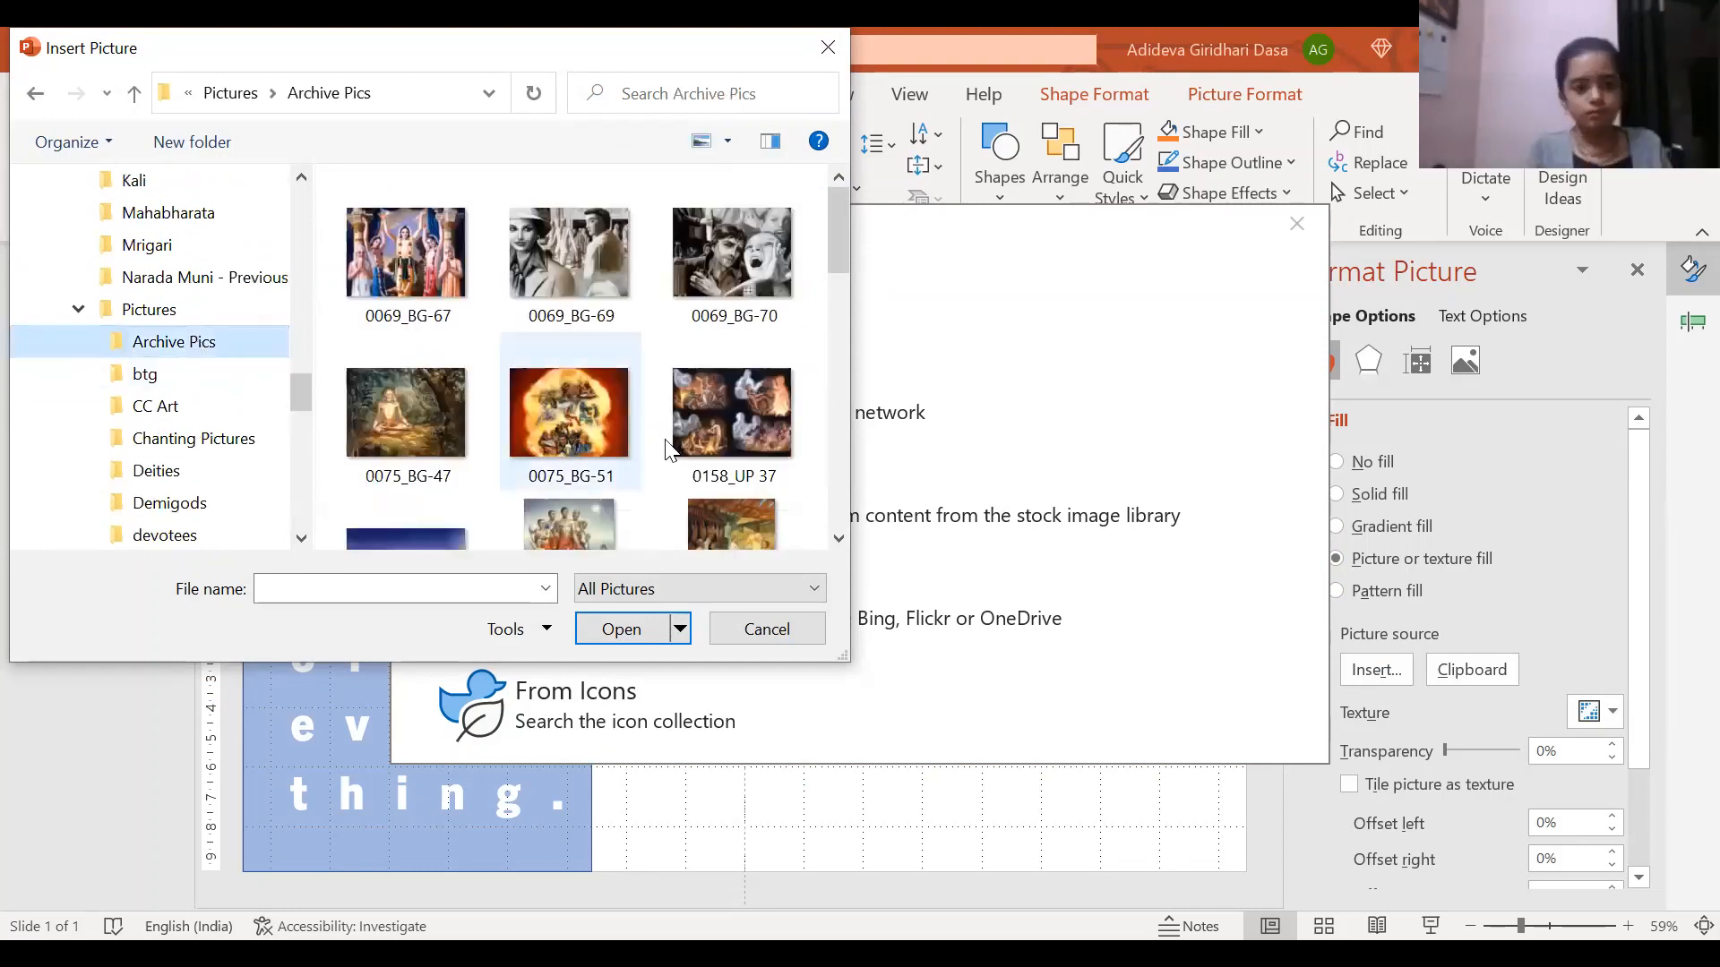
drag(836, 242, 840, 330)
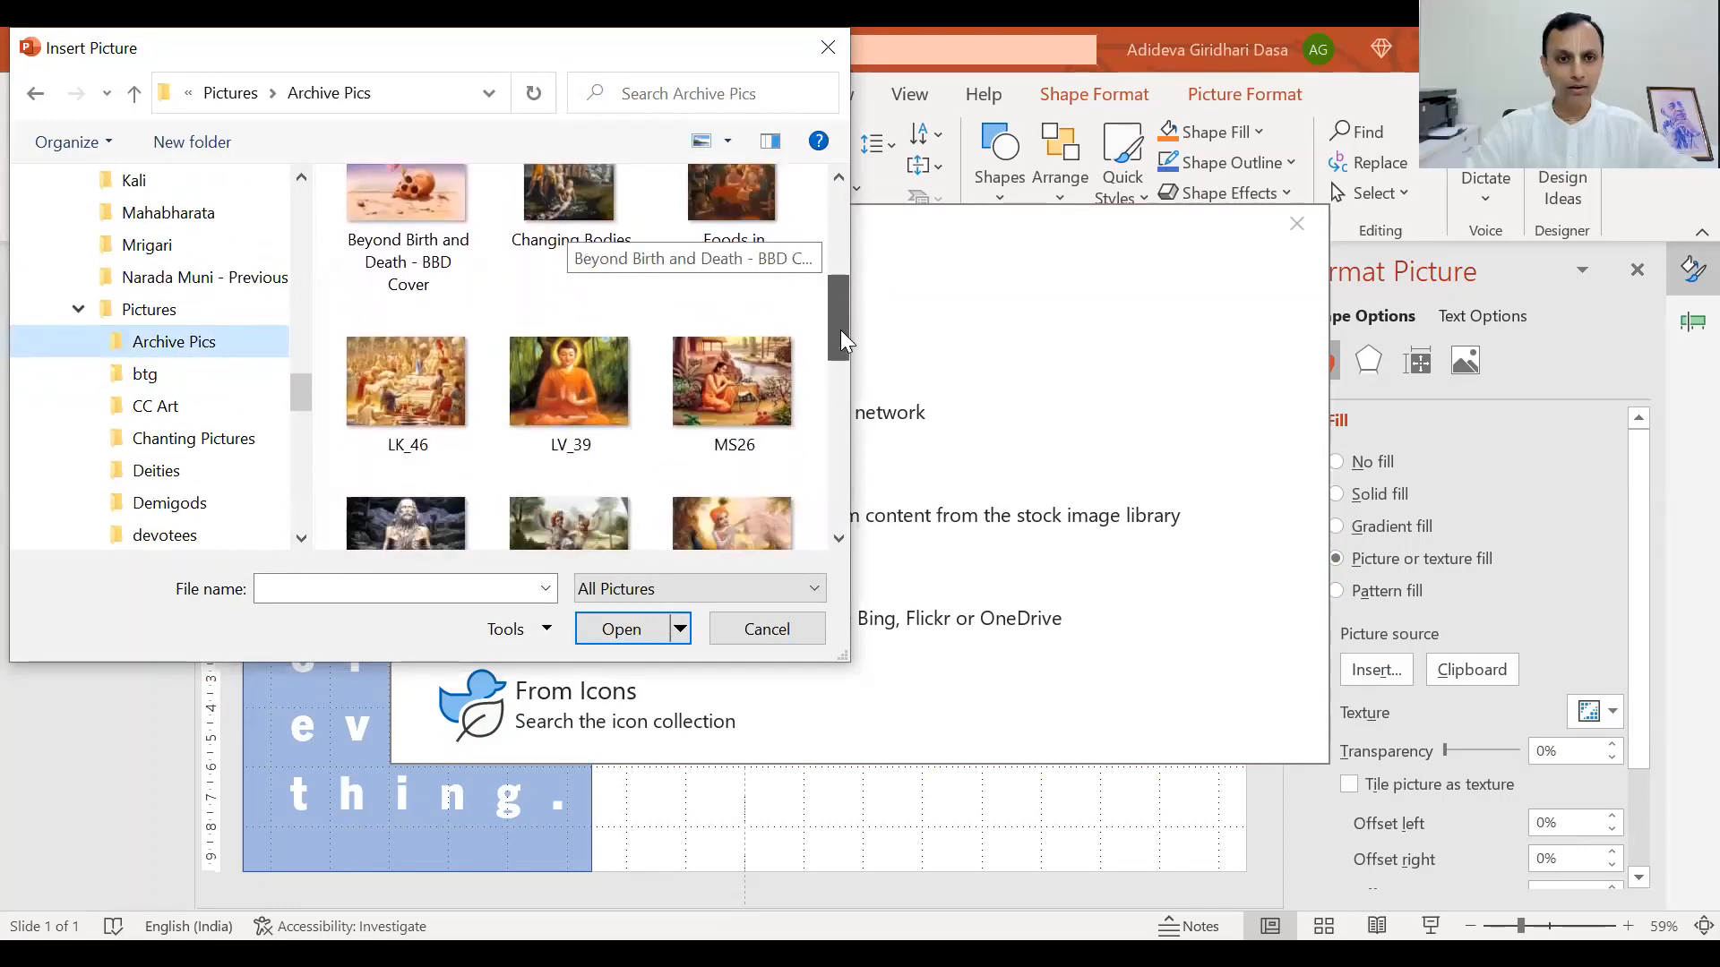
click(161, 376)
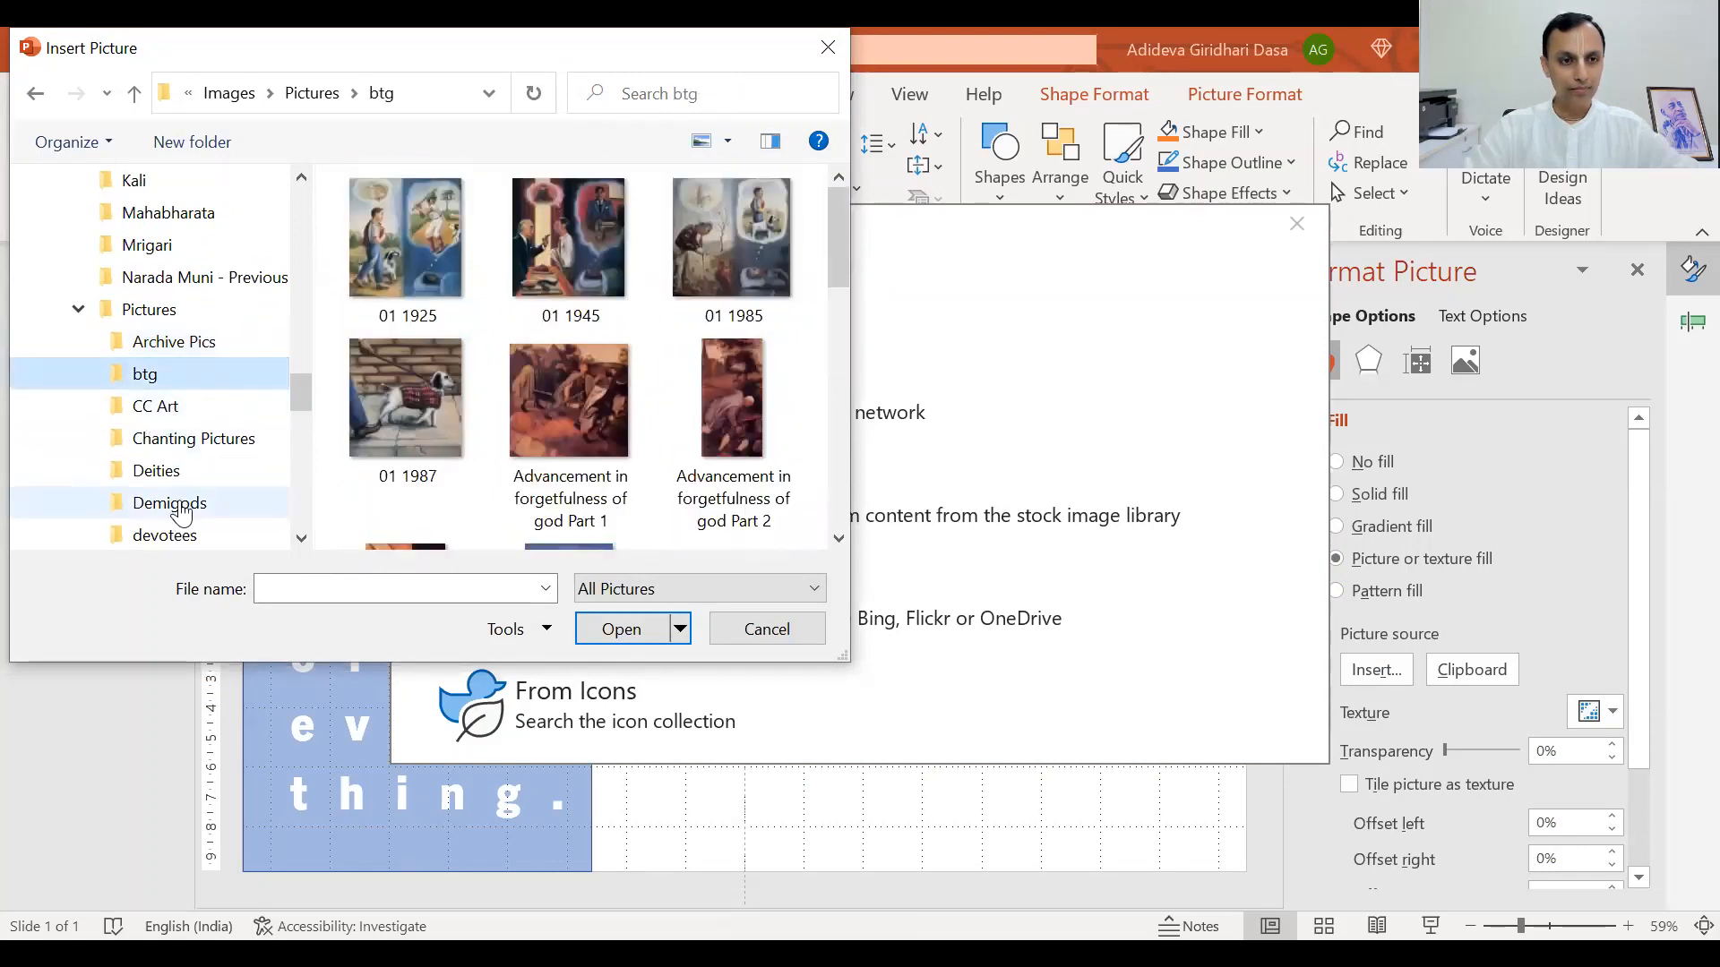
drag(292, 394, 294, 412)
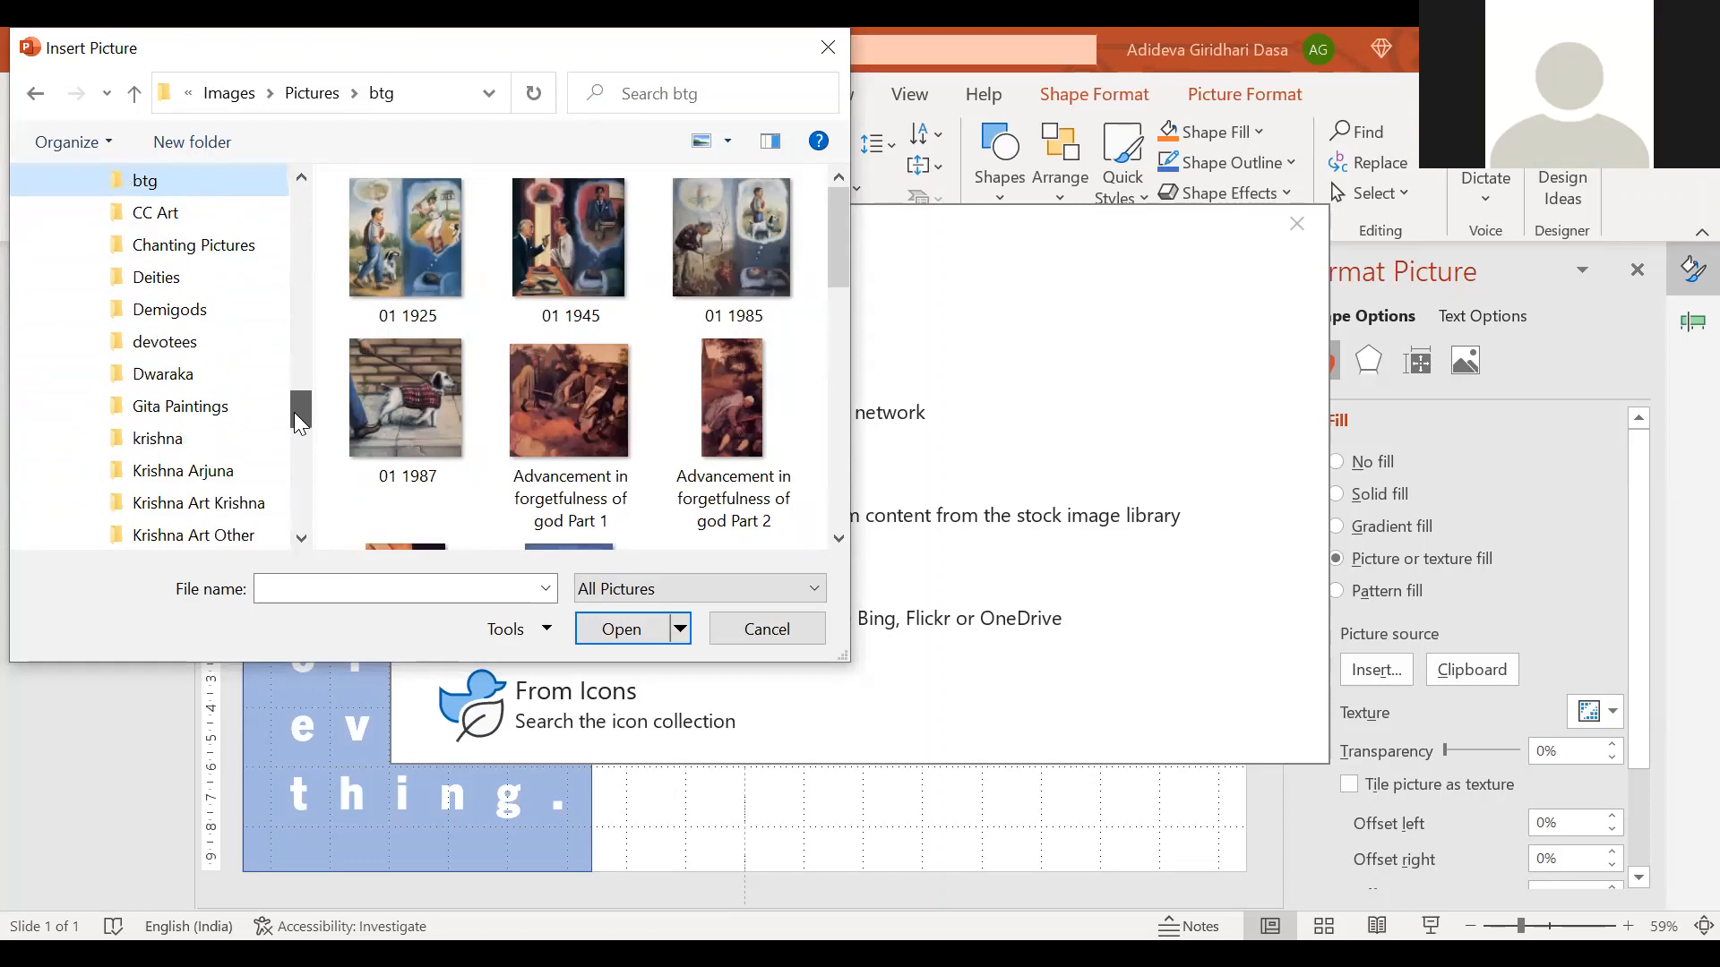
click(187, 535)
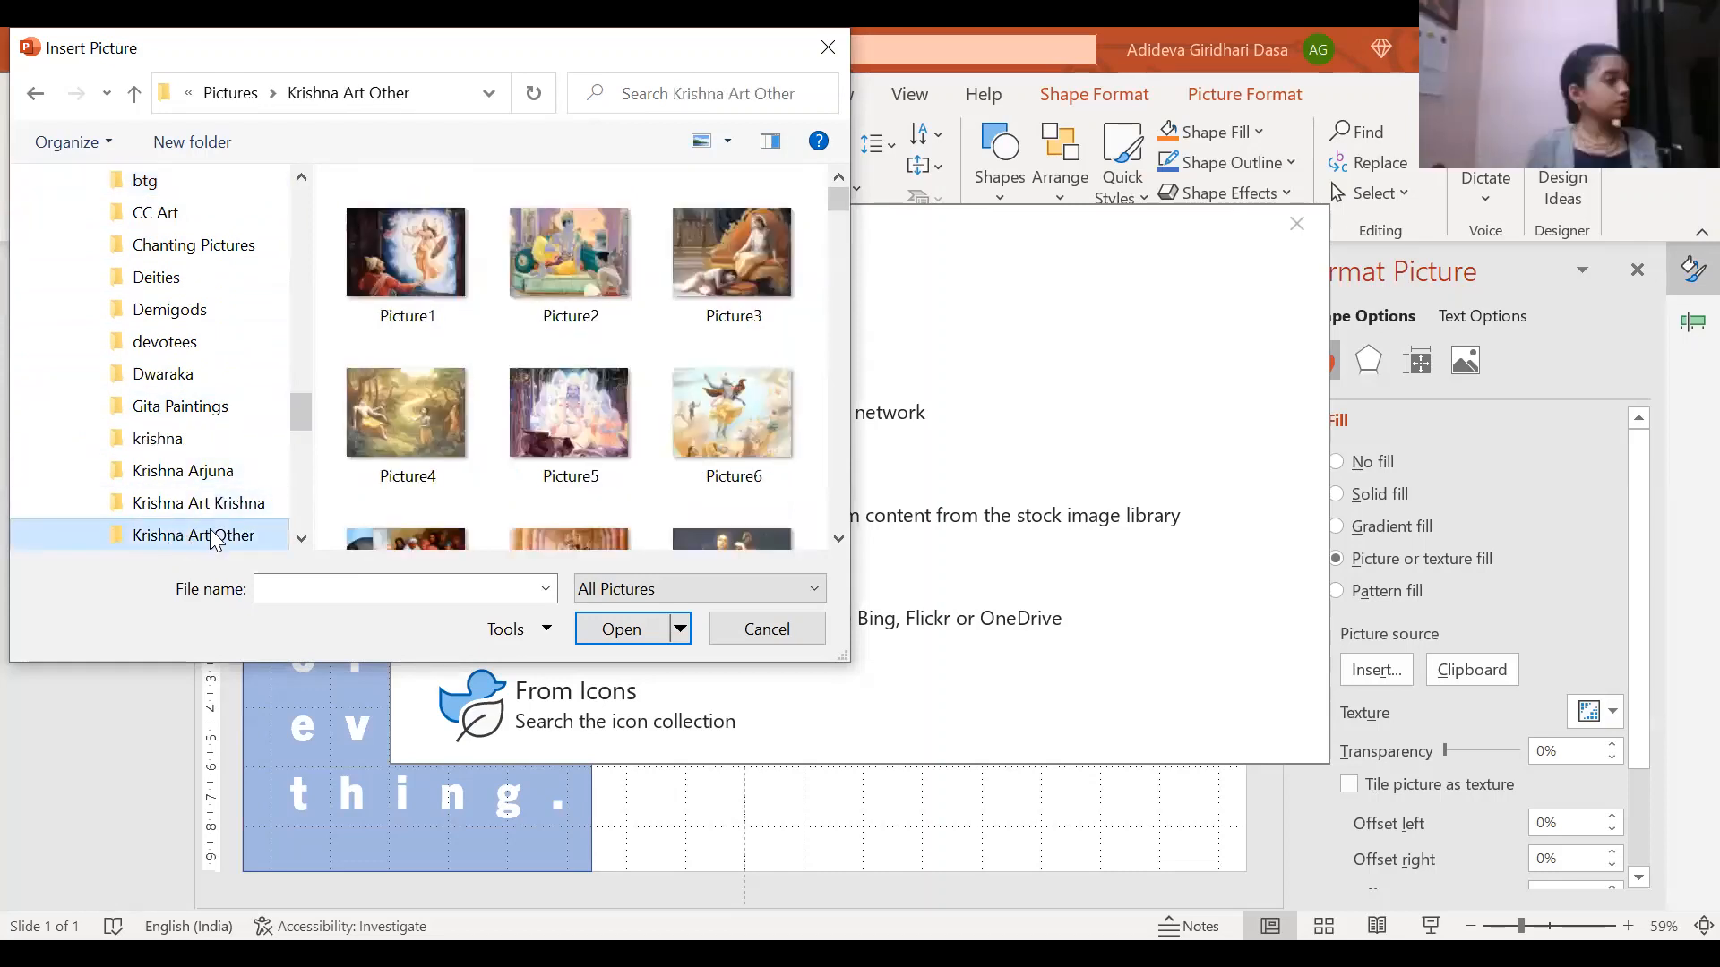
drag(837, 197, 840, 202)
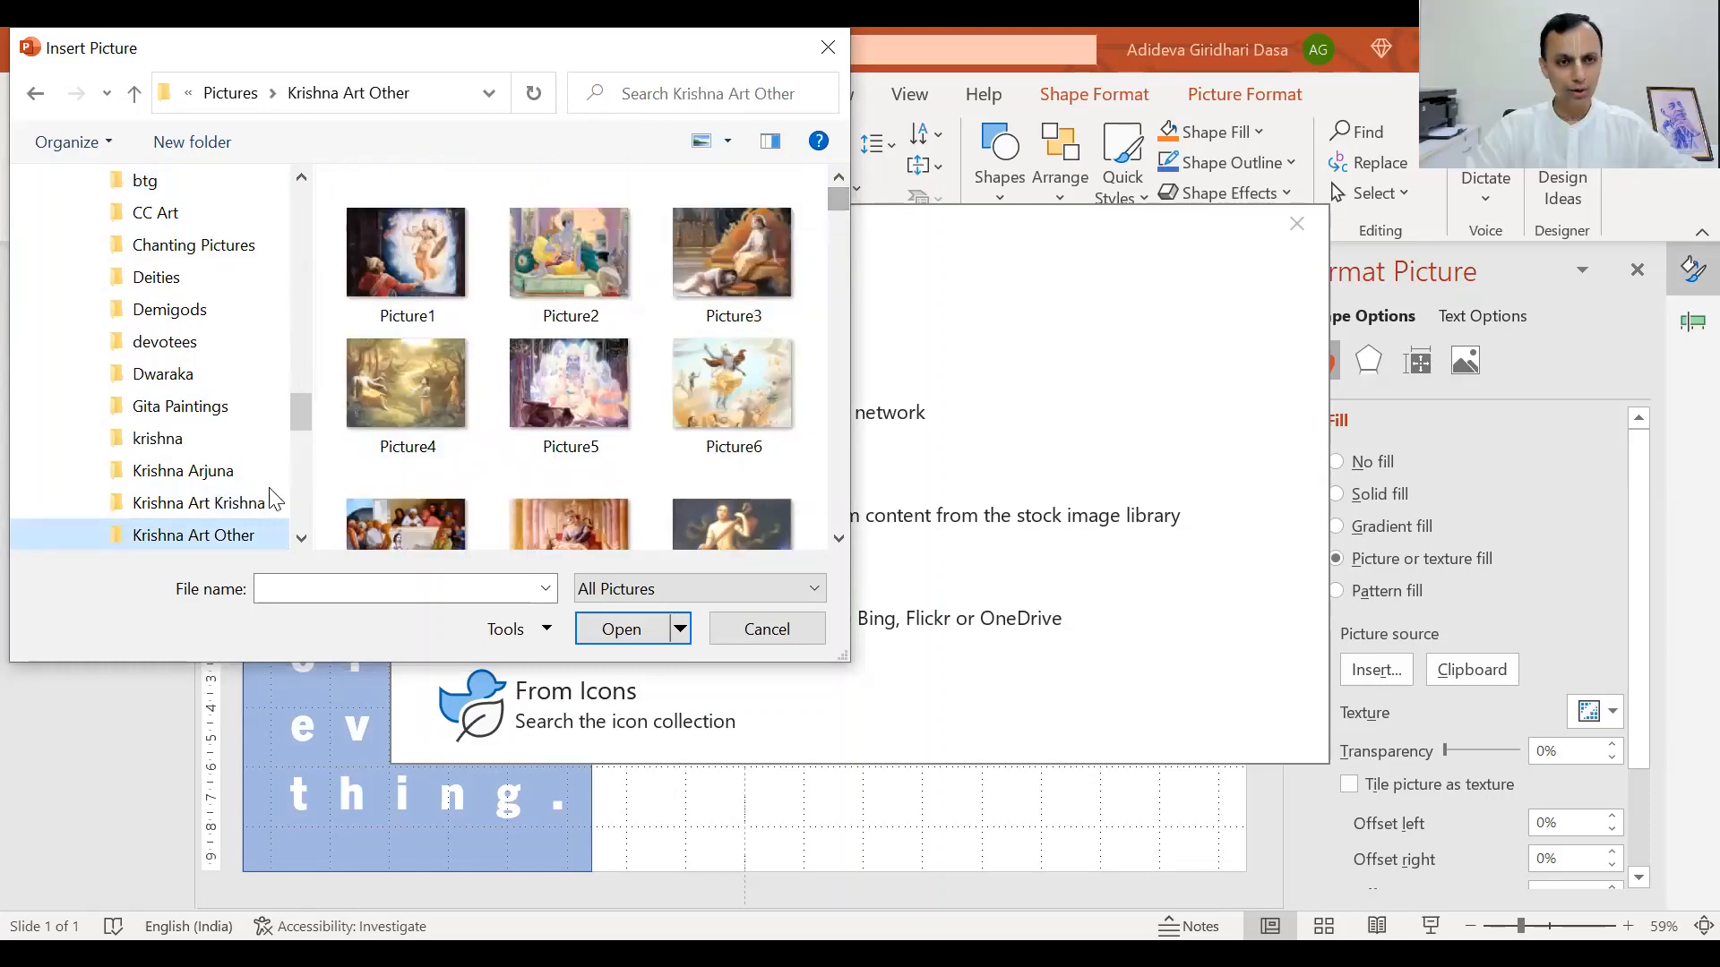
click(177, 444)
Fill the grouped bars with Picture4 from the Krishna Arjuna folder and deselect the group
click(181, 470)
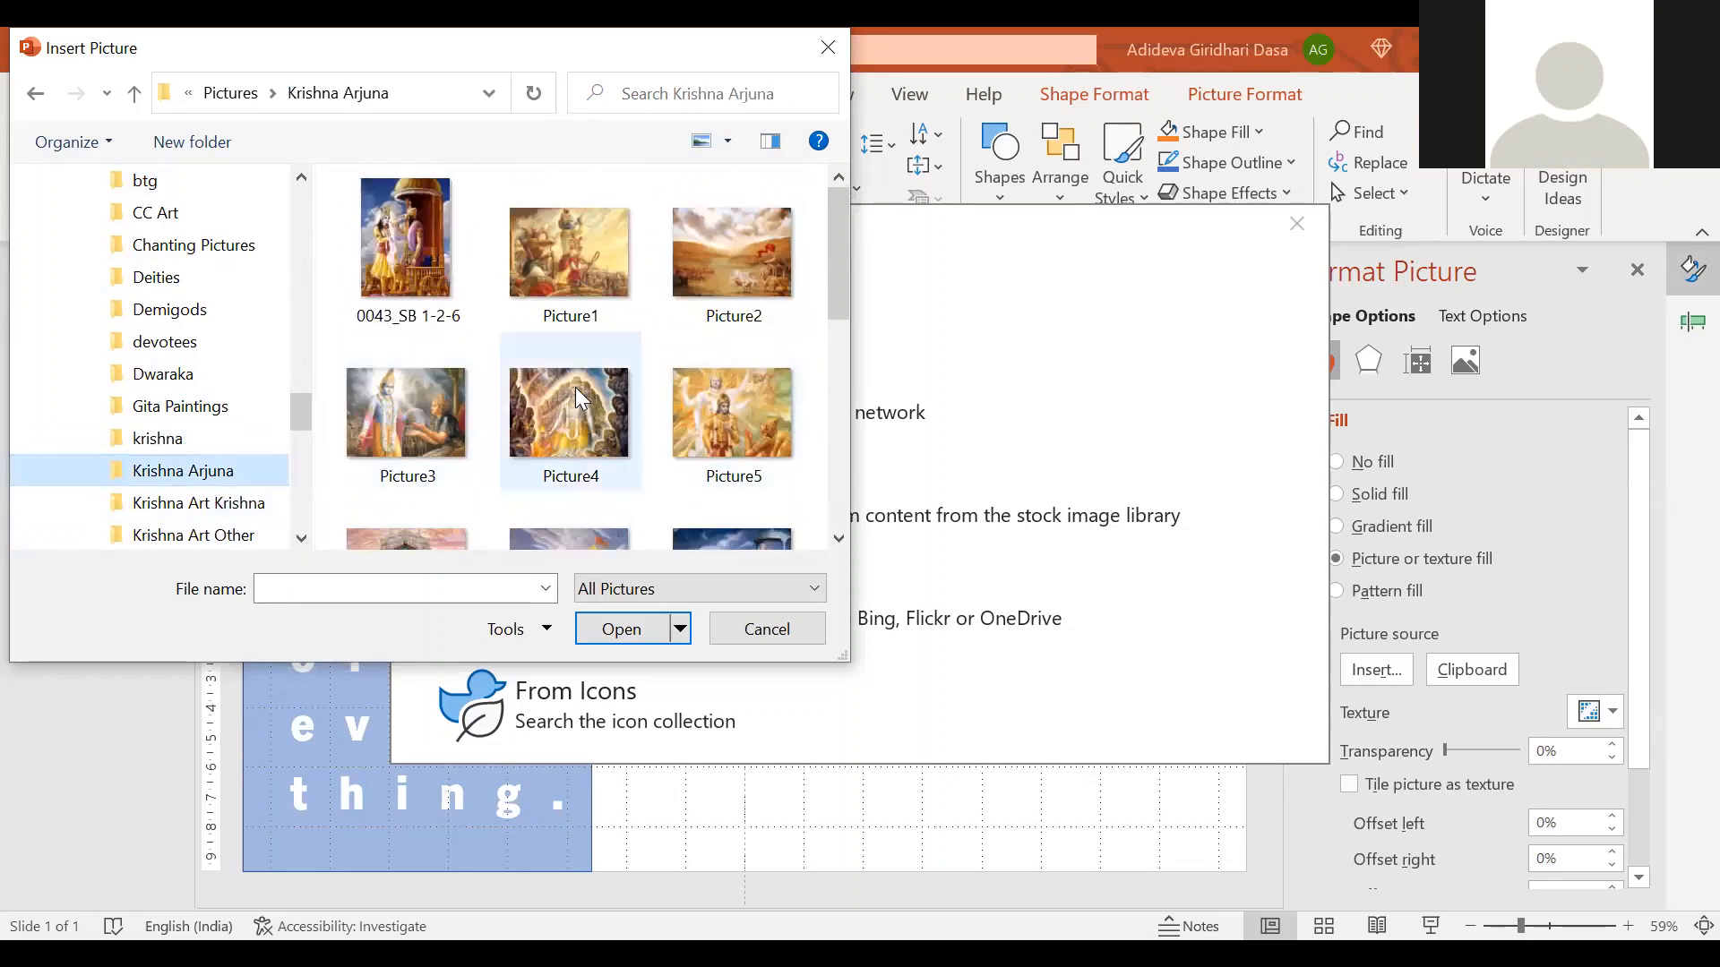
click(570, 400)
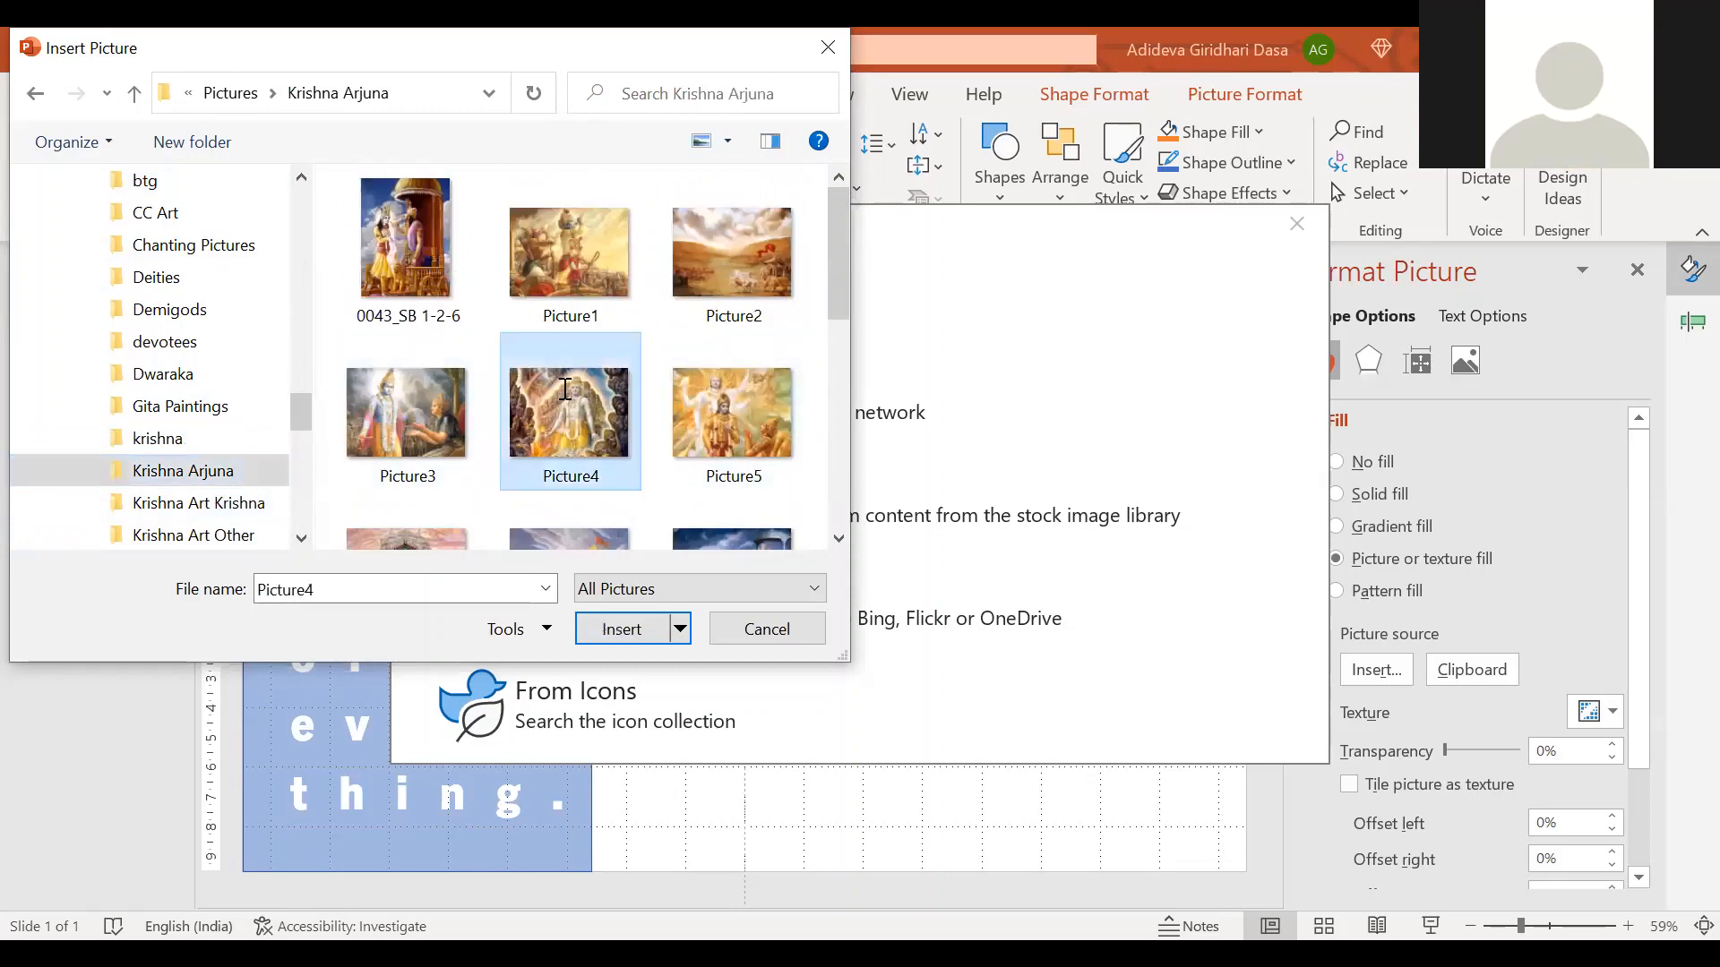
double_click(566, 389)
click(1106, 776)
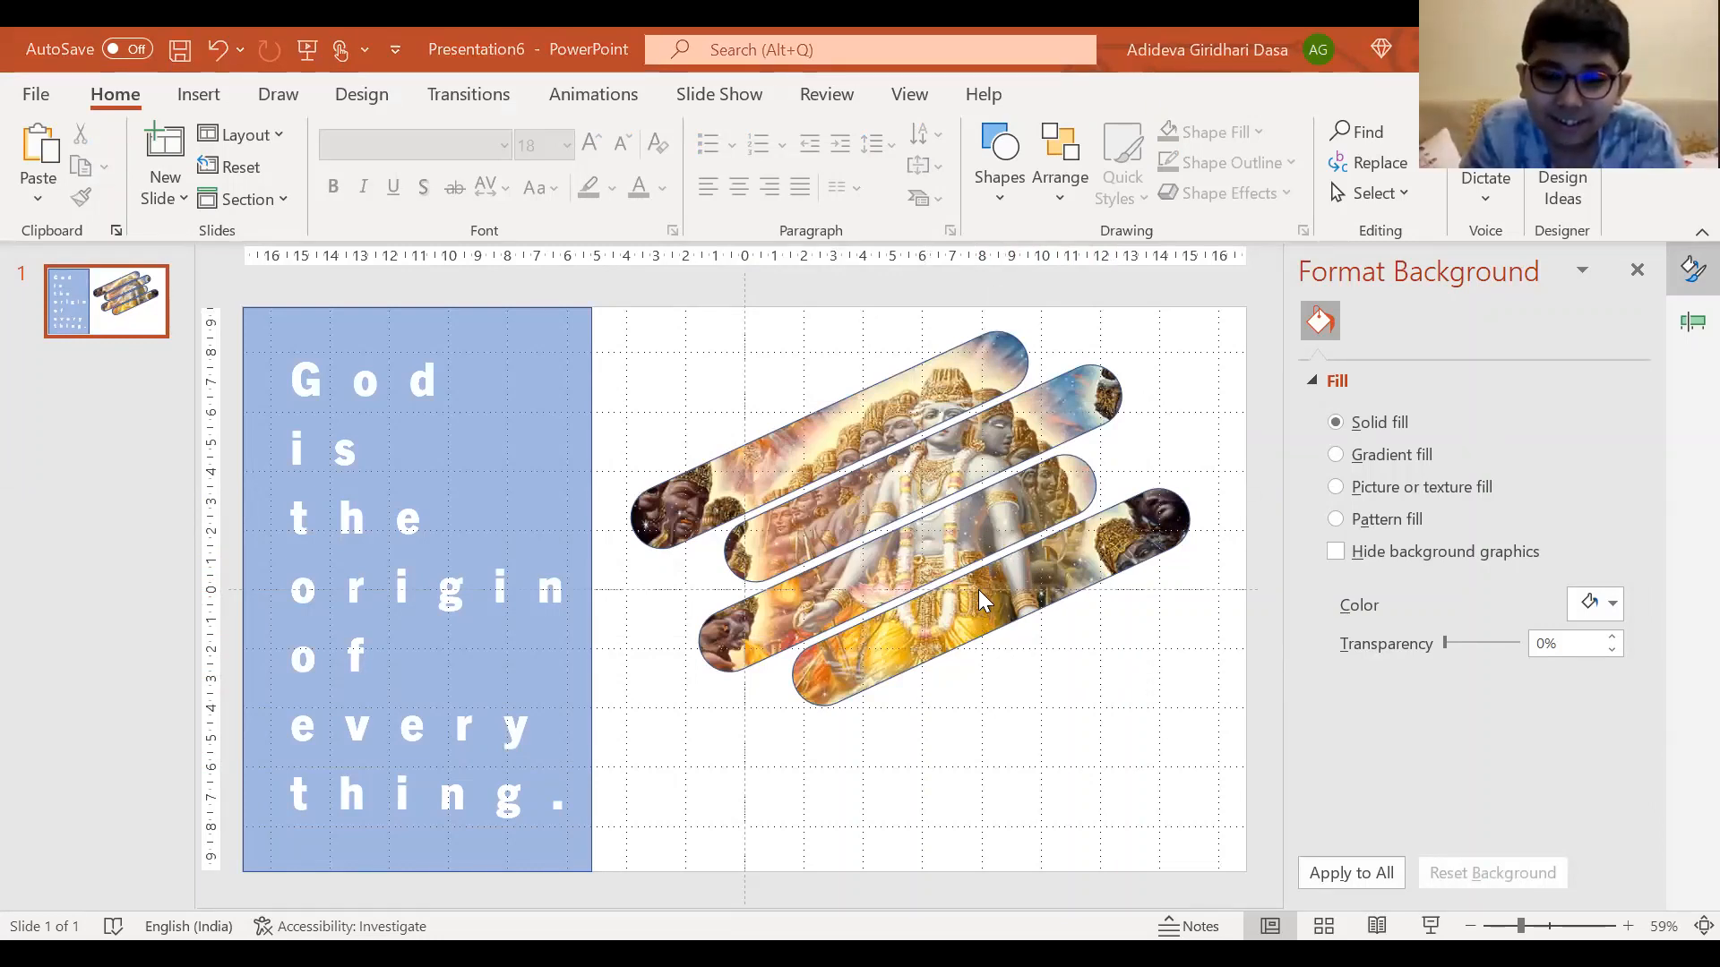
Reposition the rounded bars individually within the group, keeping them as staggered diagonal strips with narrow gaps
click(845, 416)
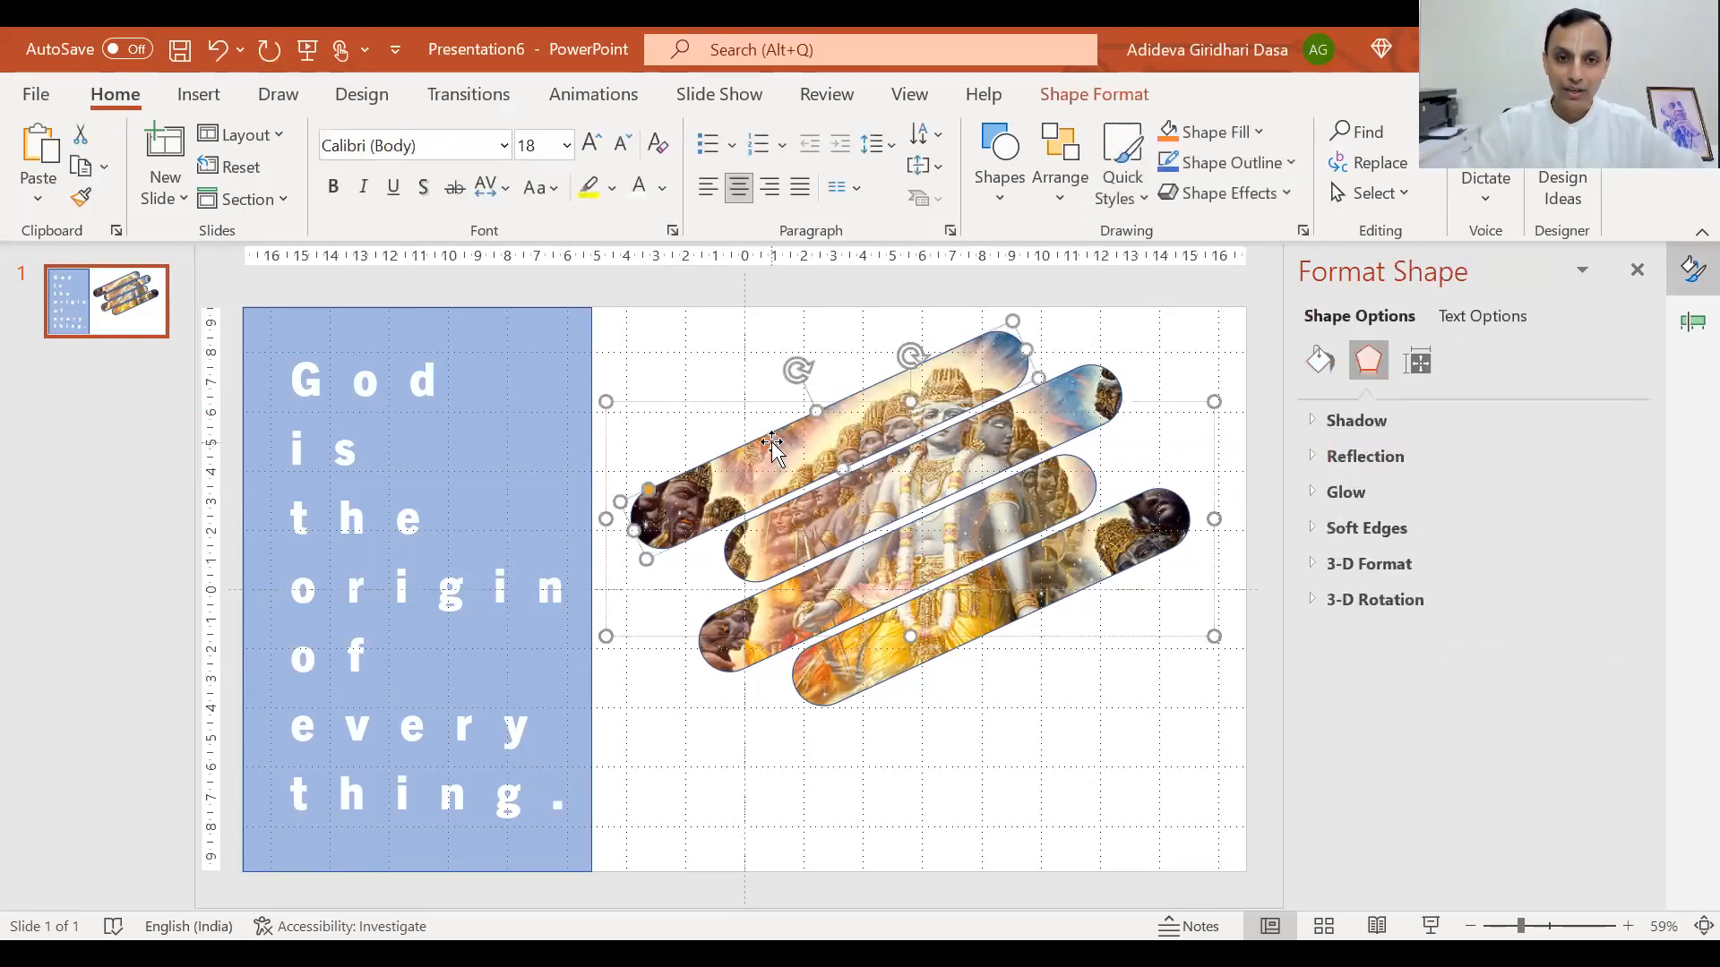
drag(770, 435, 765, 410)
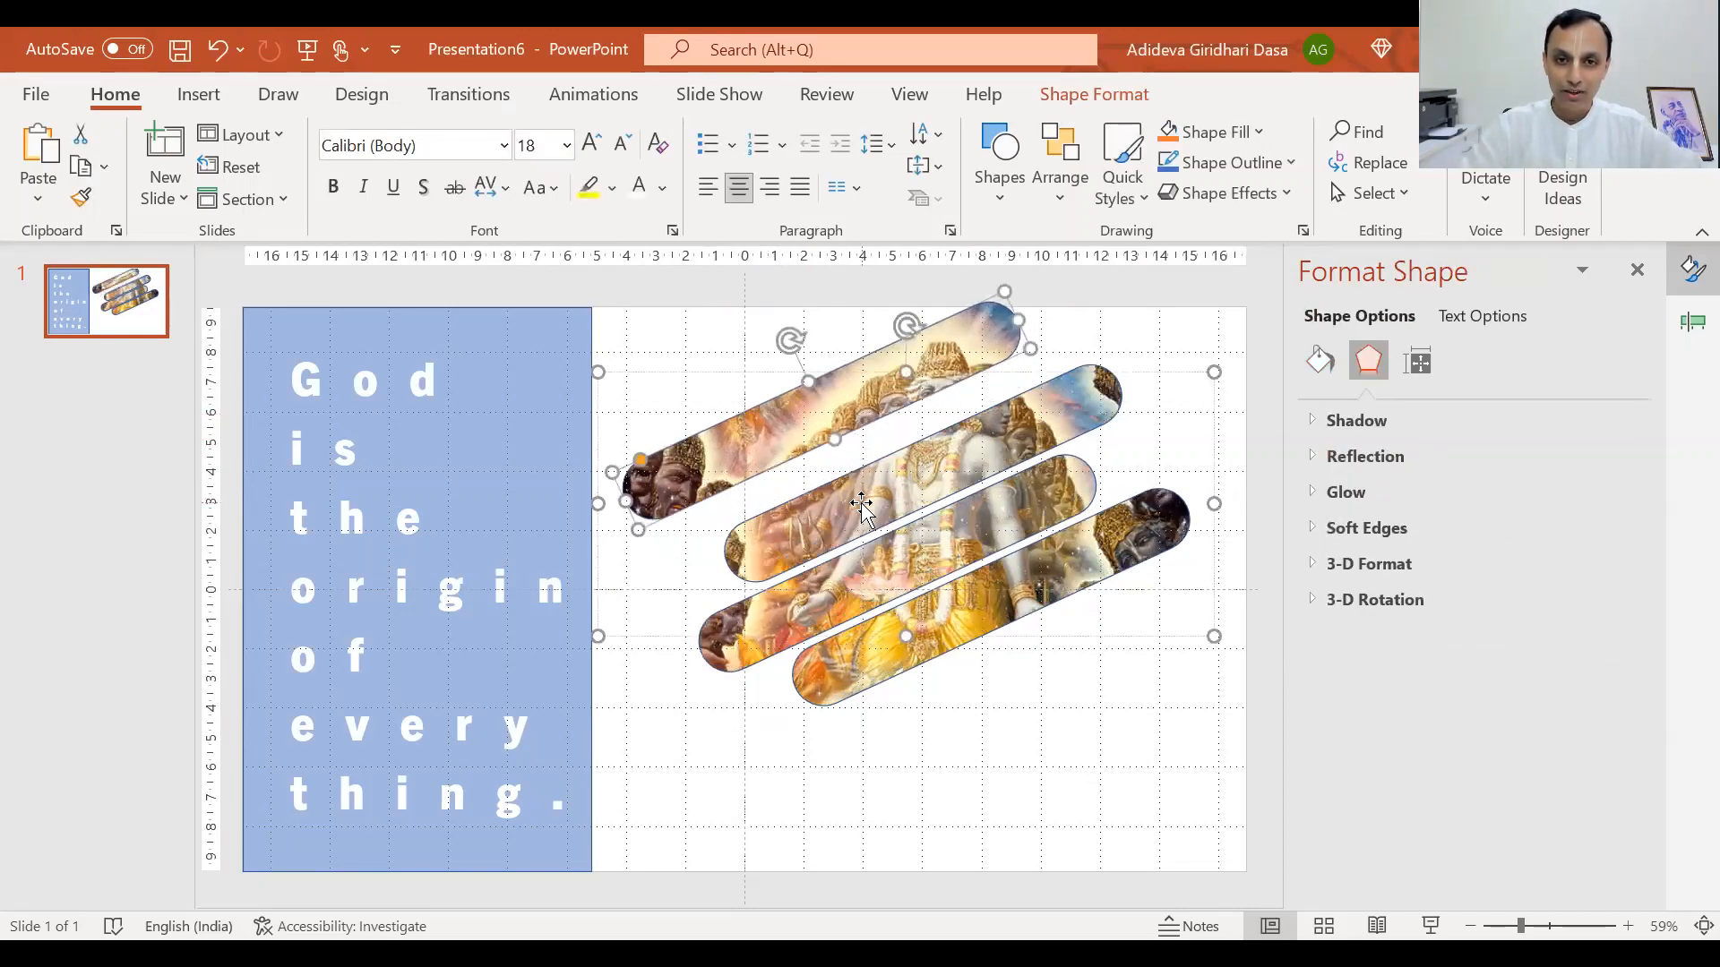
drag(859, 495, 853, 461)
drag(982, 547, 1019, 488)
drag(1051, 591, 1005, 573)
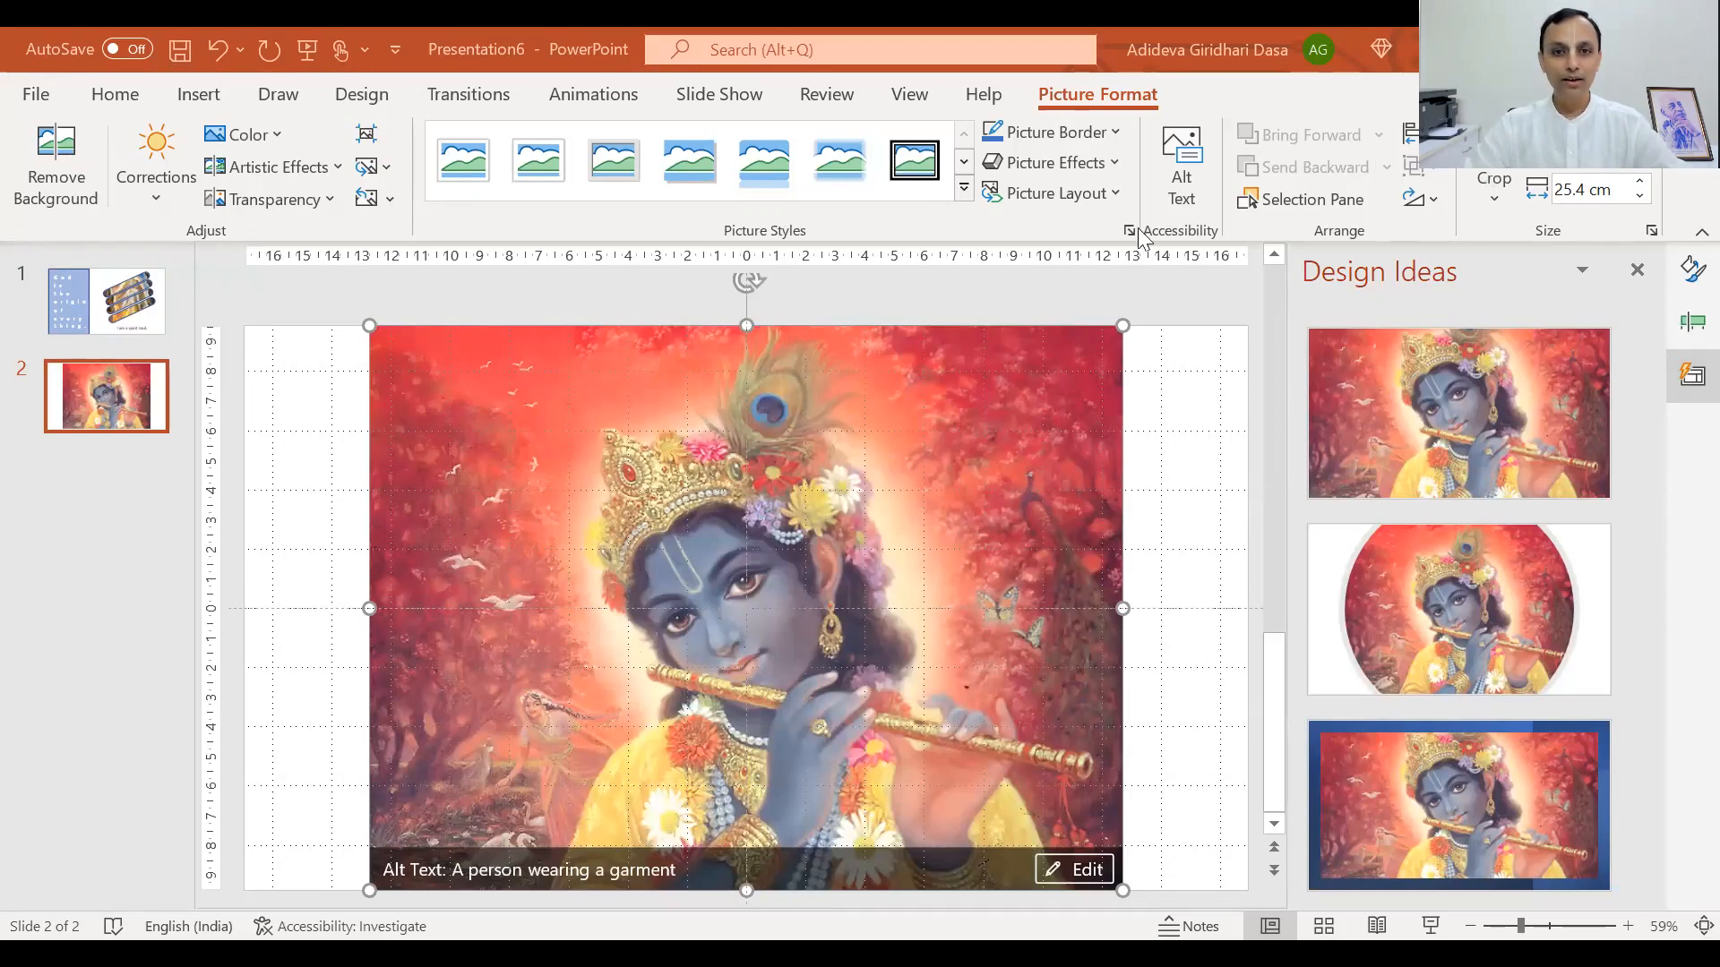
Shrink the Krishna picture on slide 2 proportionally about its centre to roughly two thirds of its size
click(1027, 453)
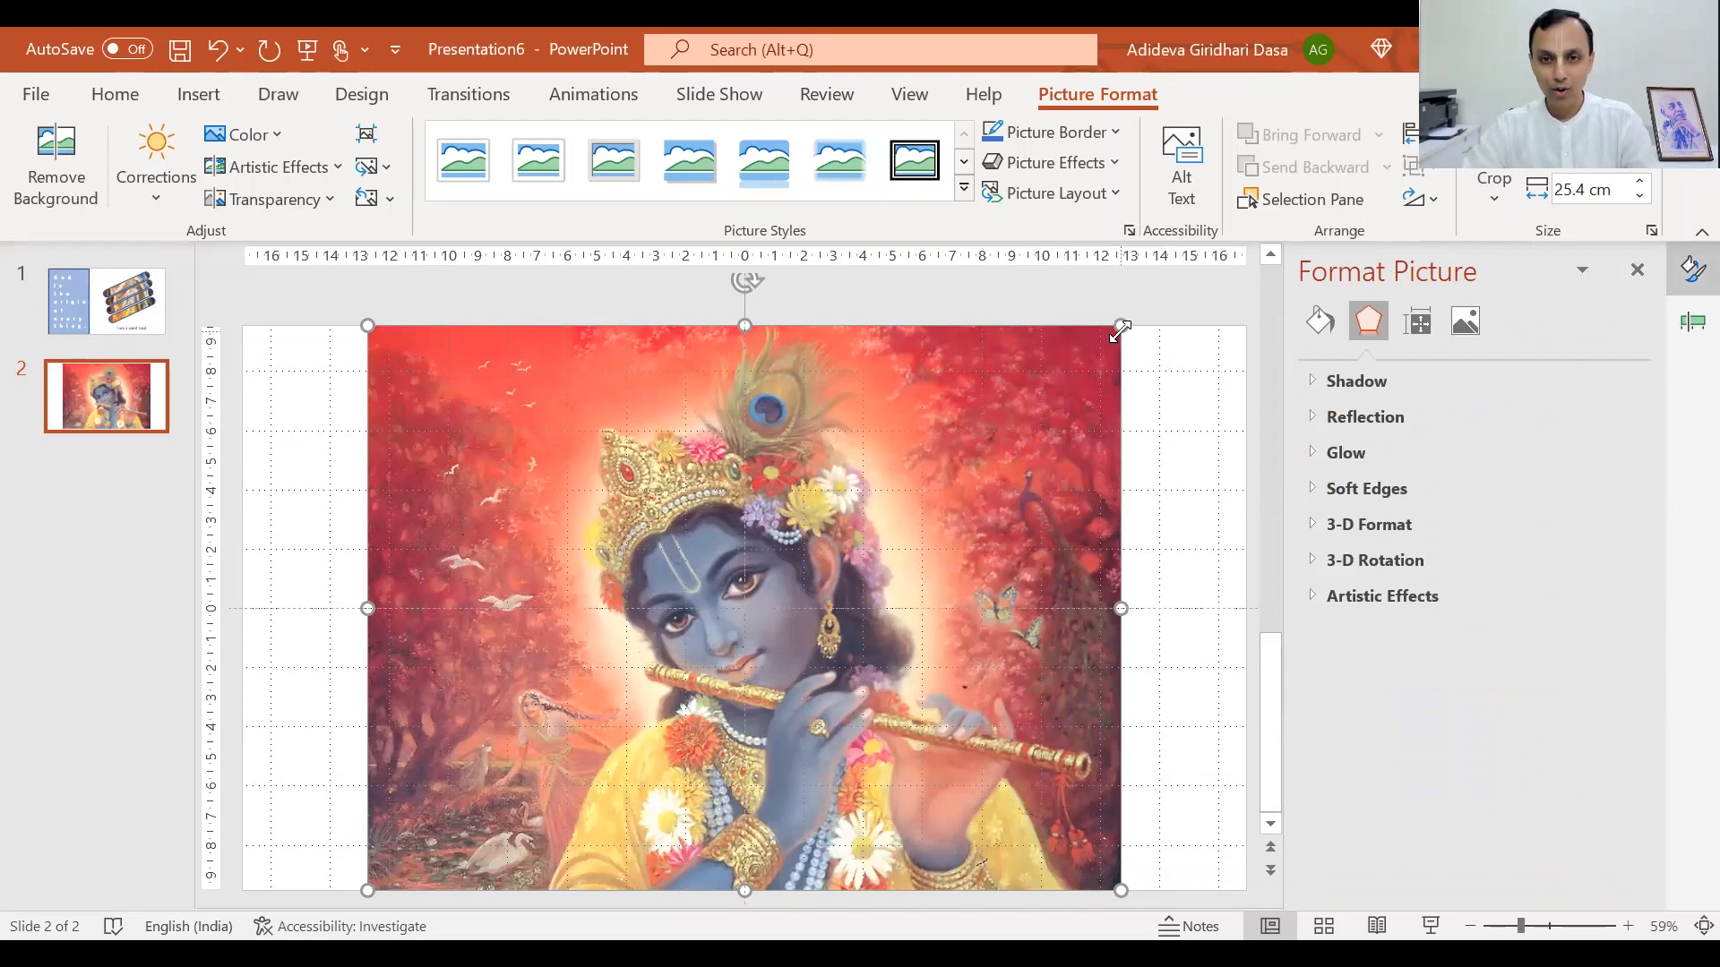
drag(1120, 331, 991, 479)
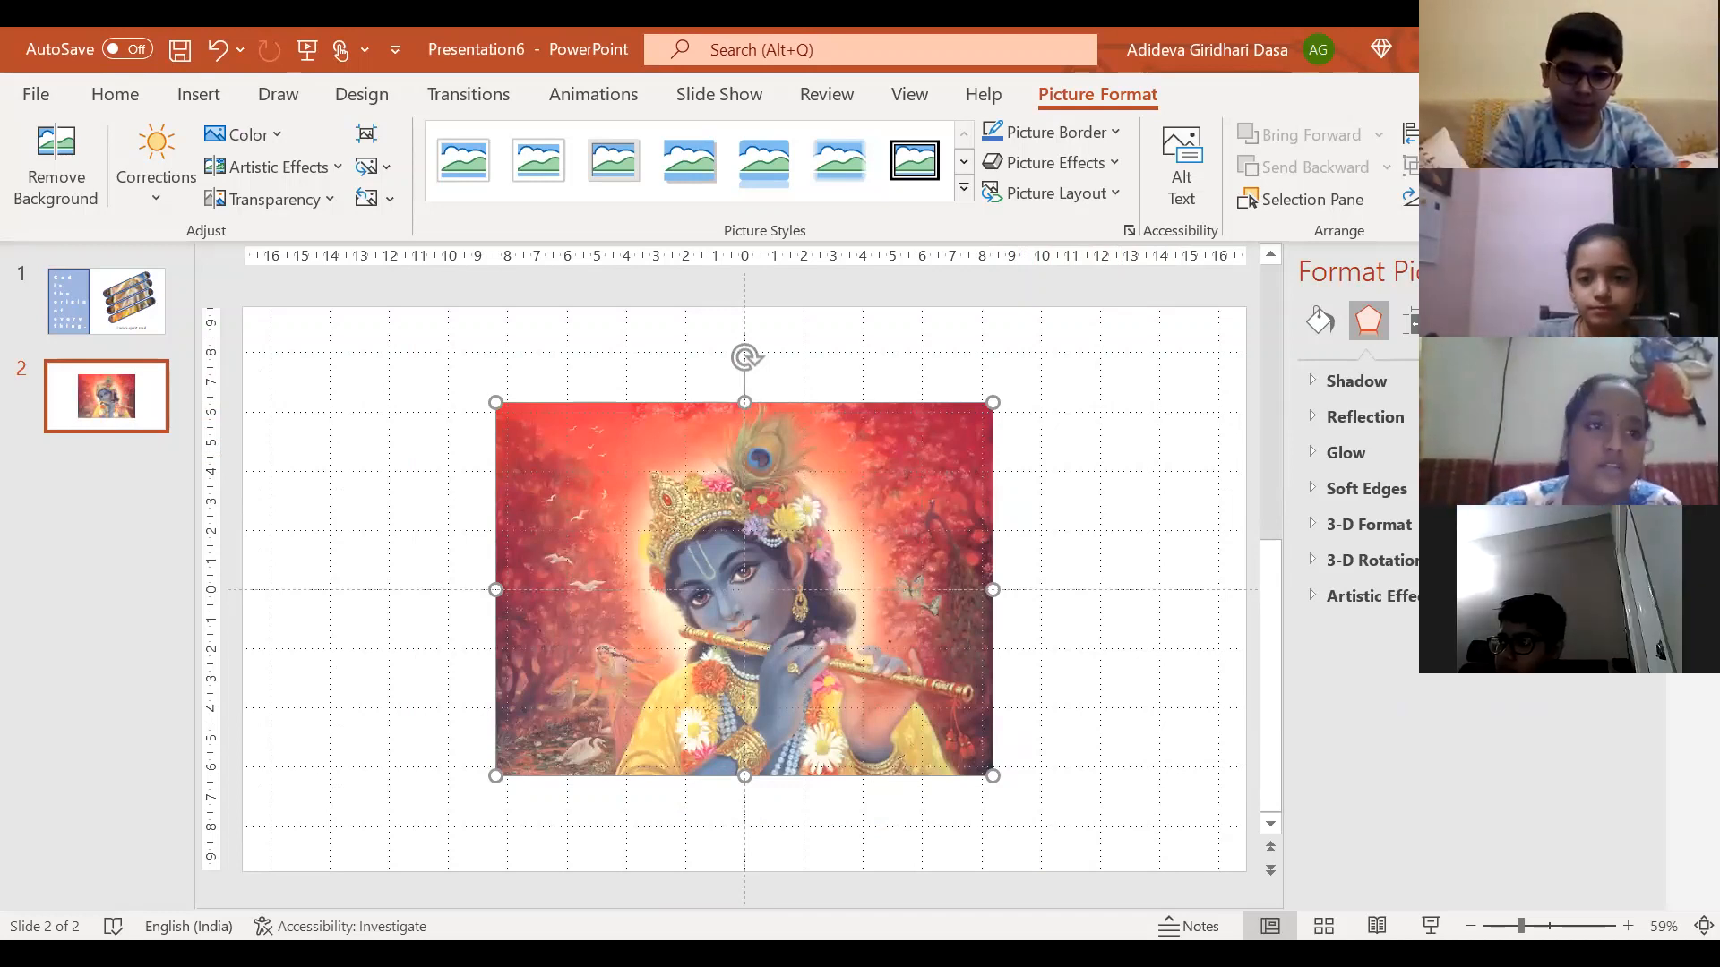
Crop the picture to shape, trying a teardrop and a smiley face and settling on a right triangle
mouse_move(1548, 260)
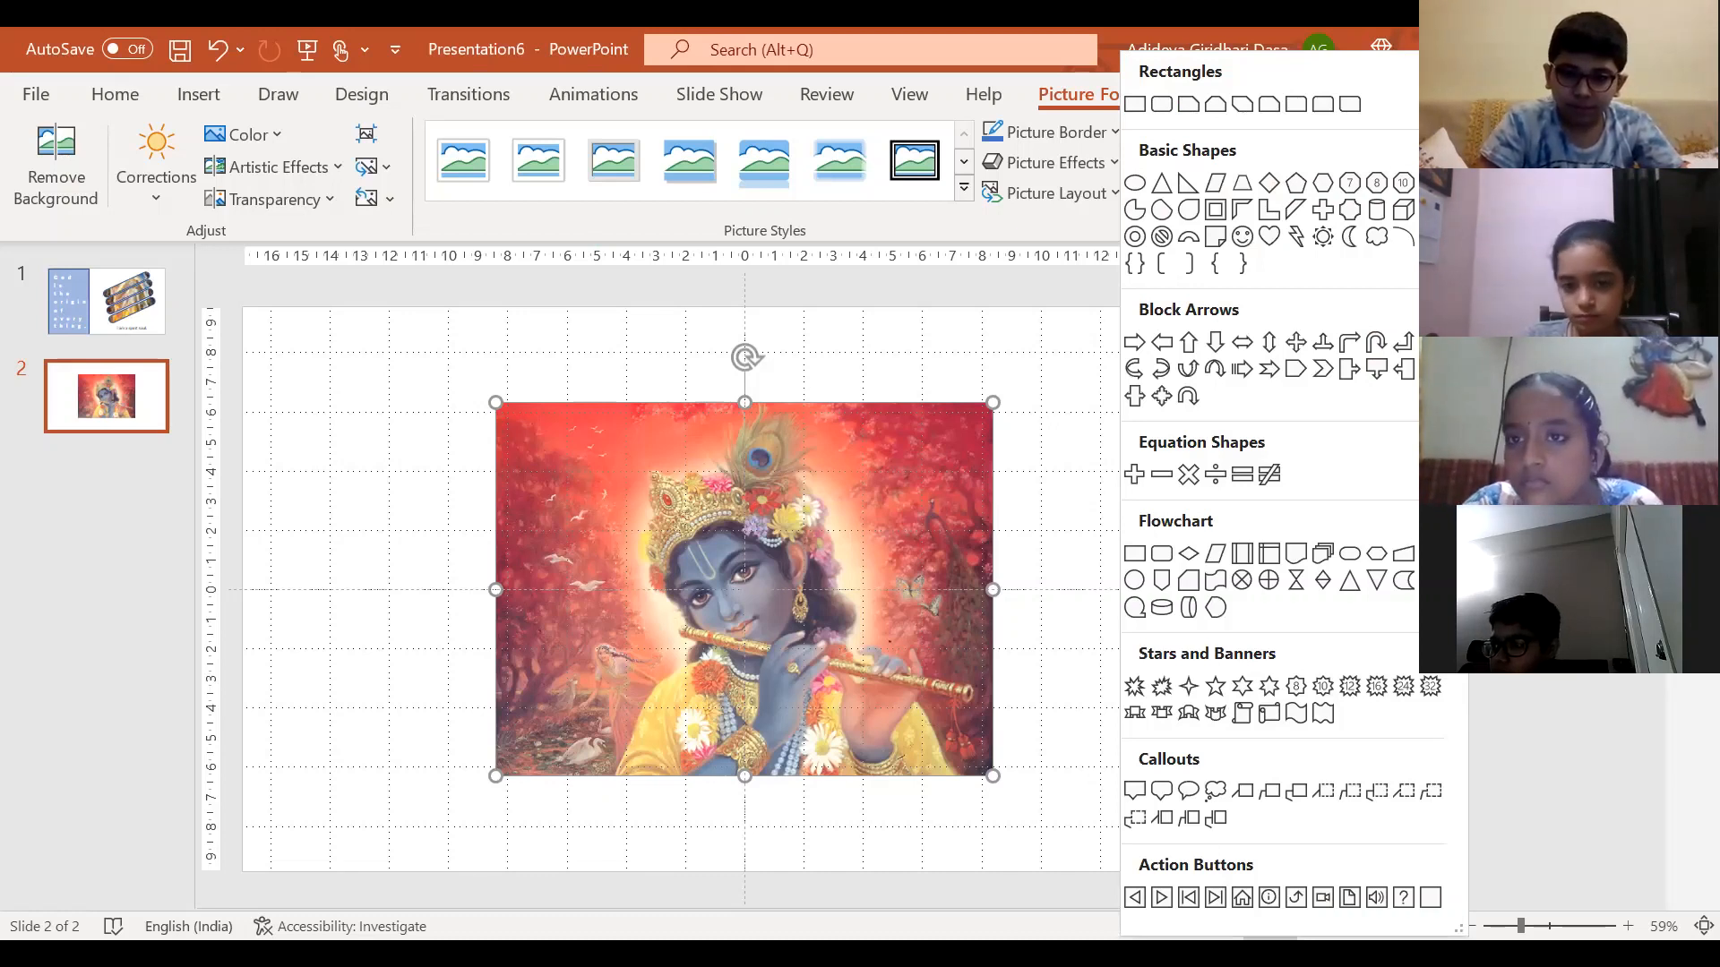
click(1188, 211)
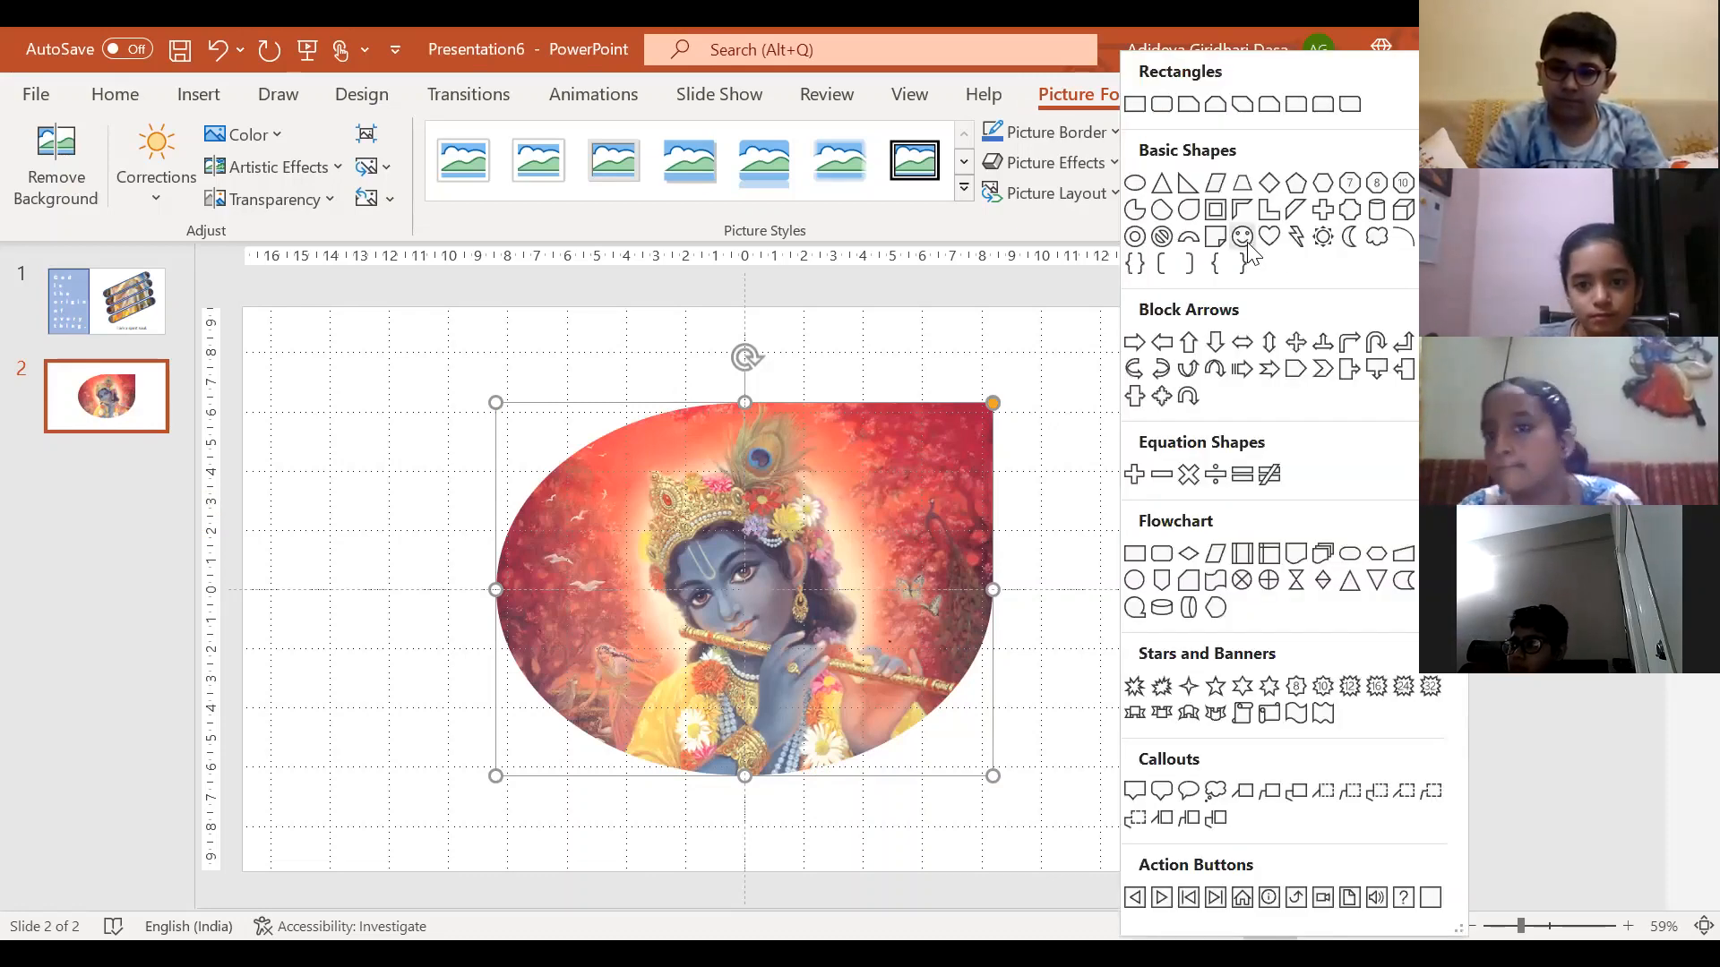
click(1242, 236)
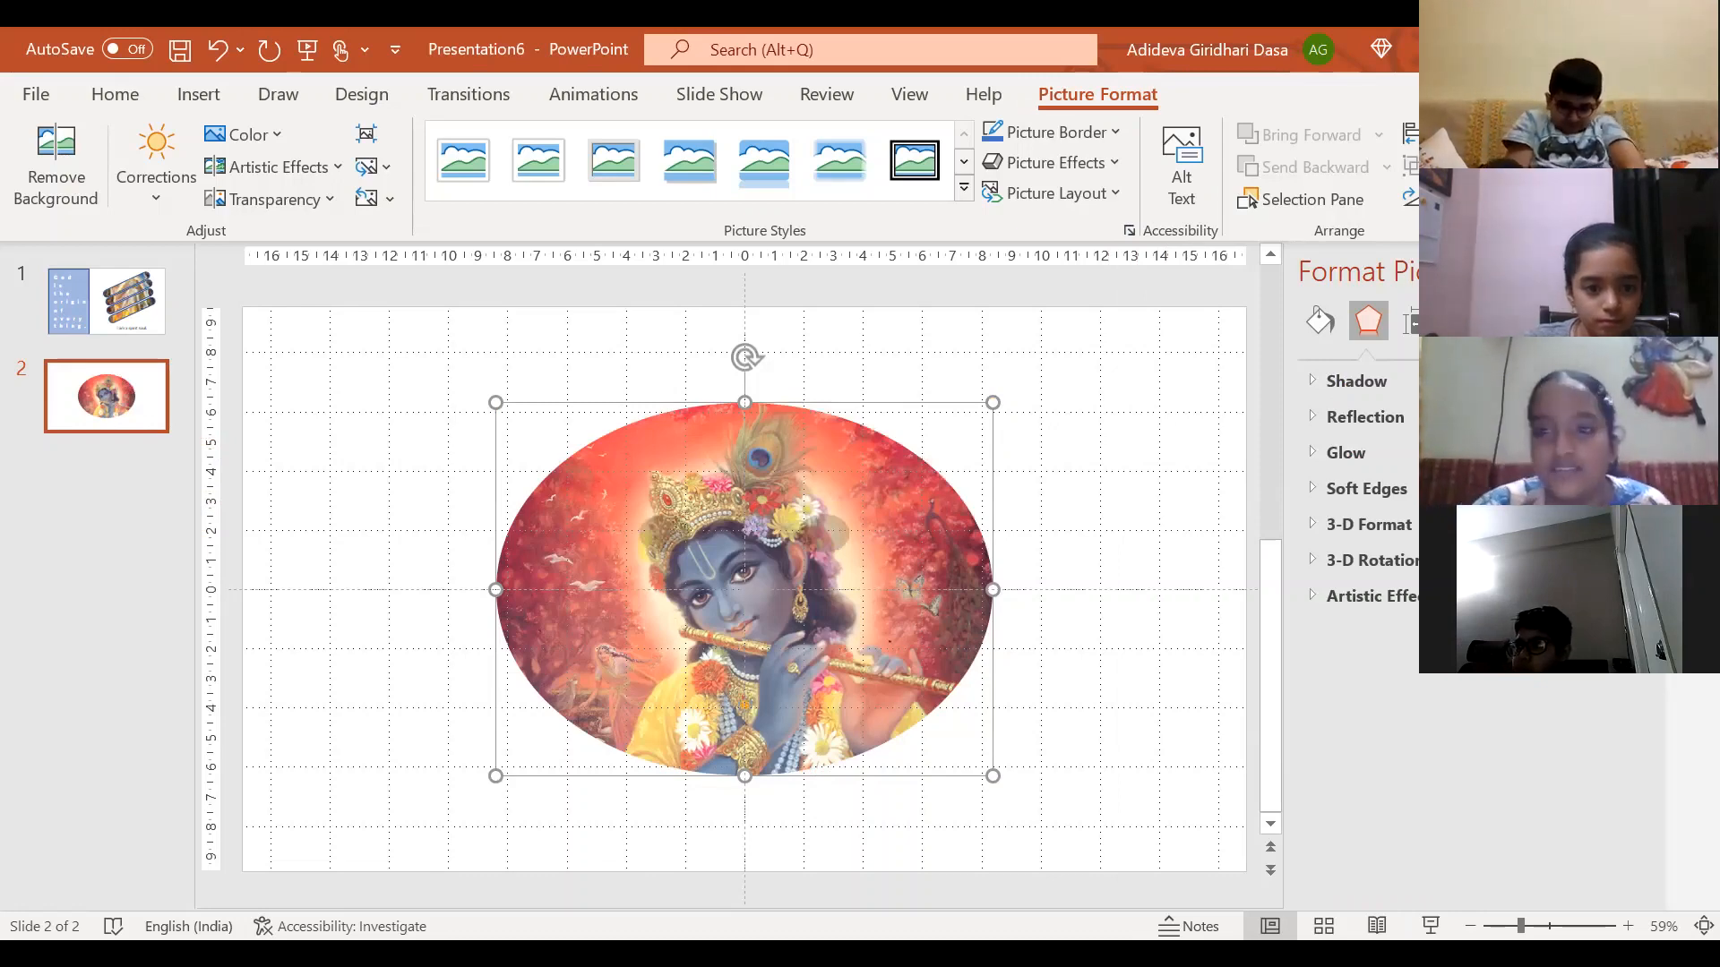
mouse_move(1528, 261)
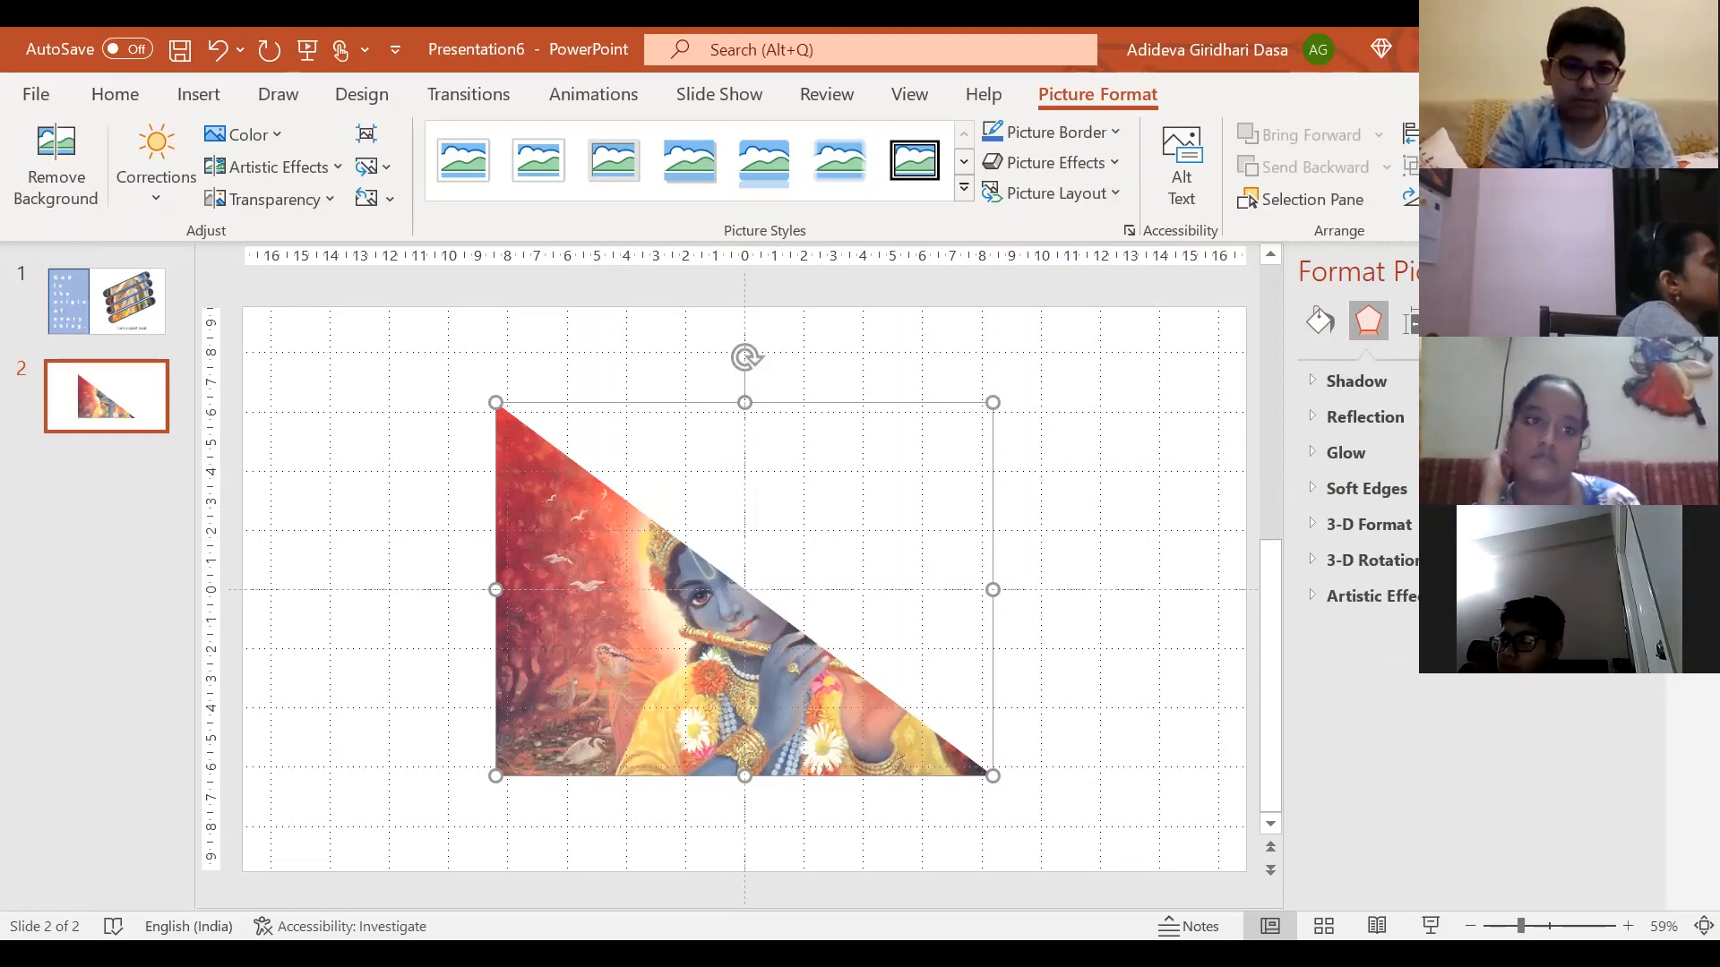
Shift the image down and to the left within its triangular crop frame
click(1492, 148)
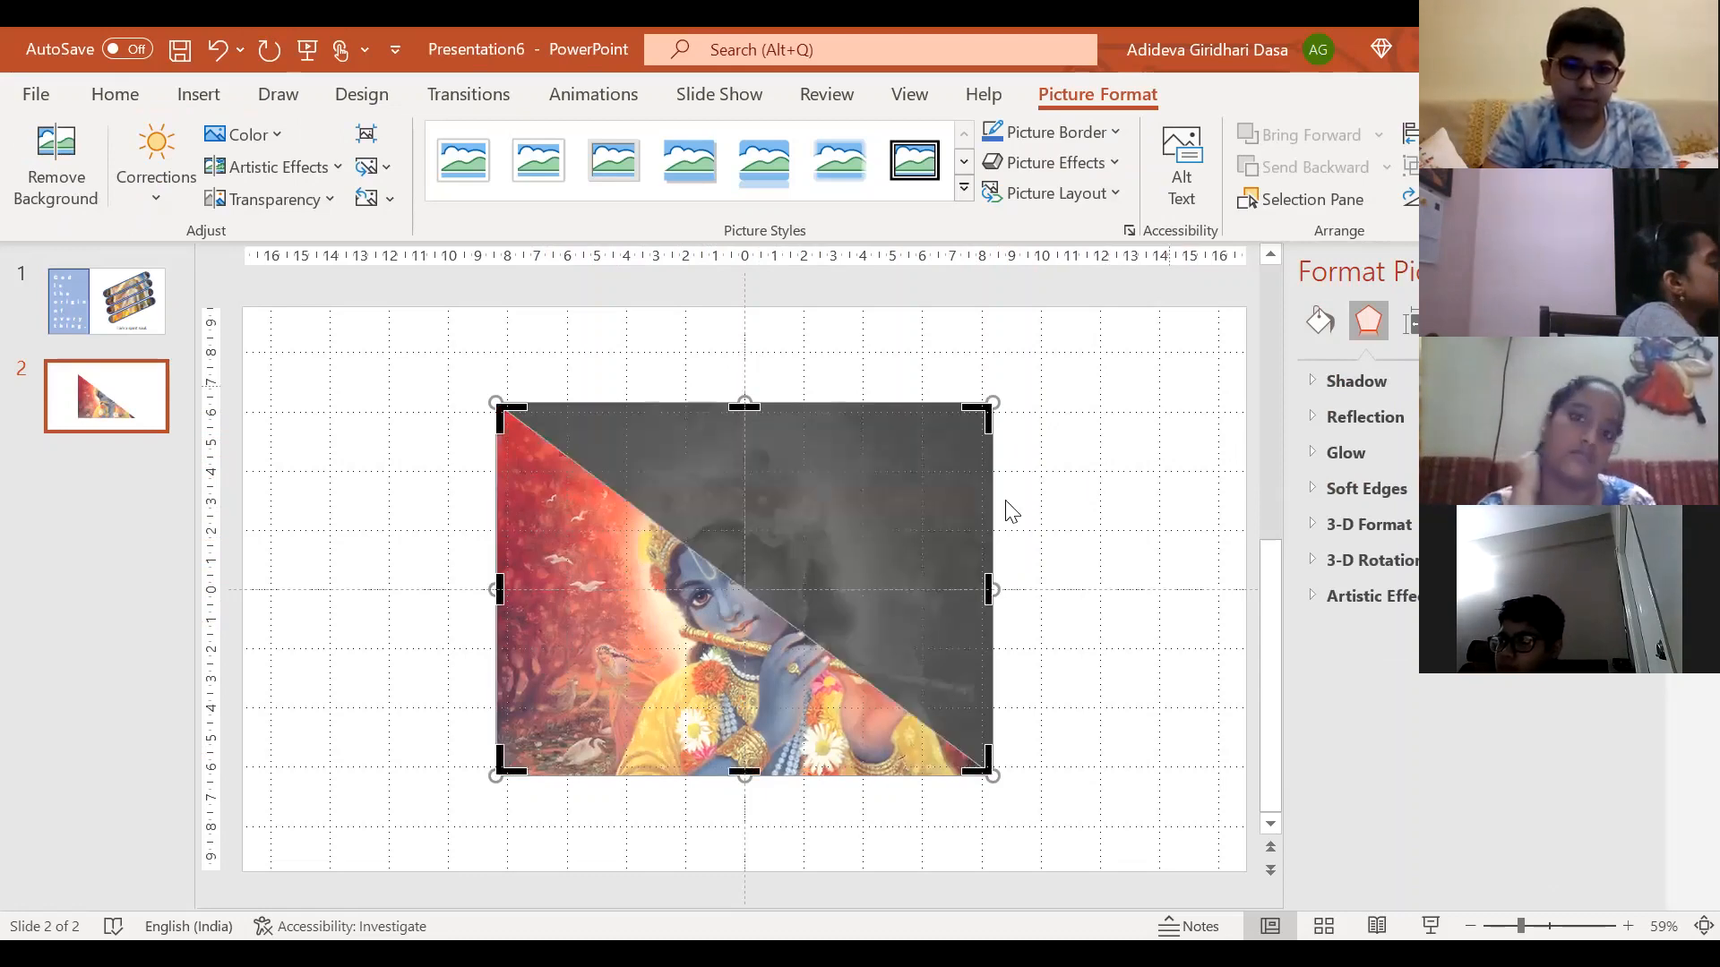
drag(721, 647, 599, 715)
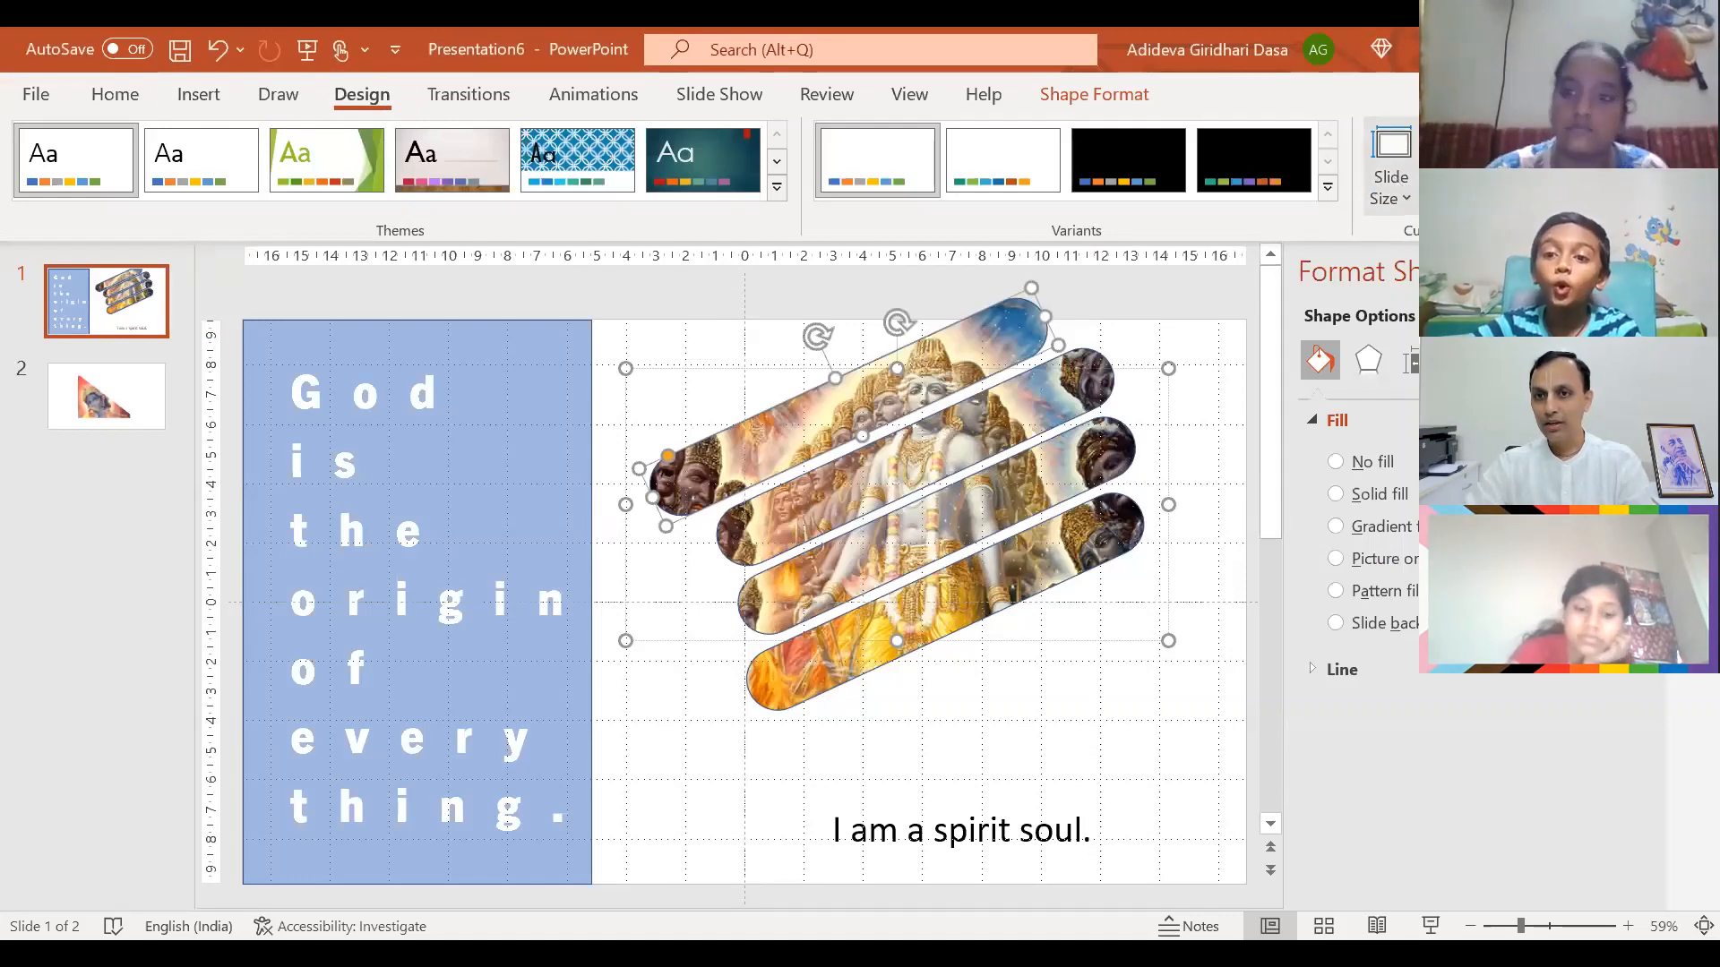
Open the slide size choices for the presentation
click(1394, 177)
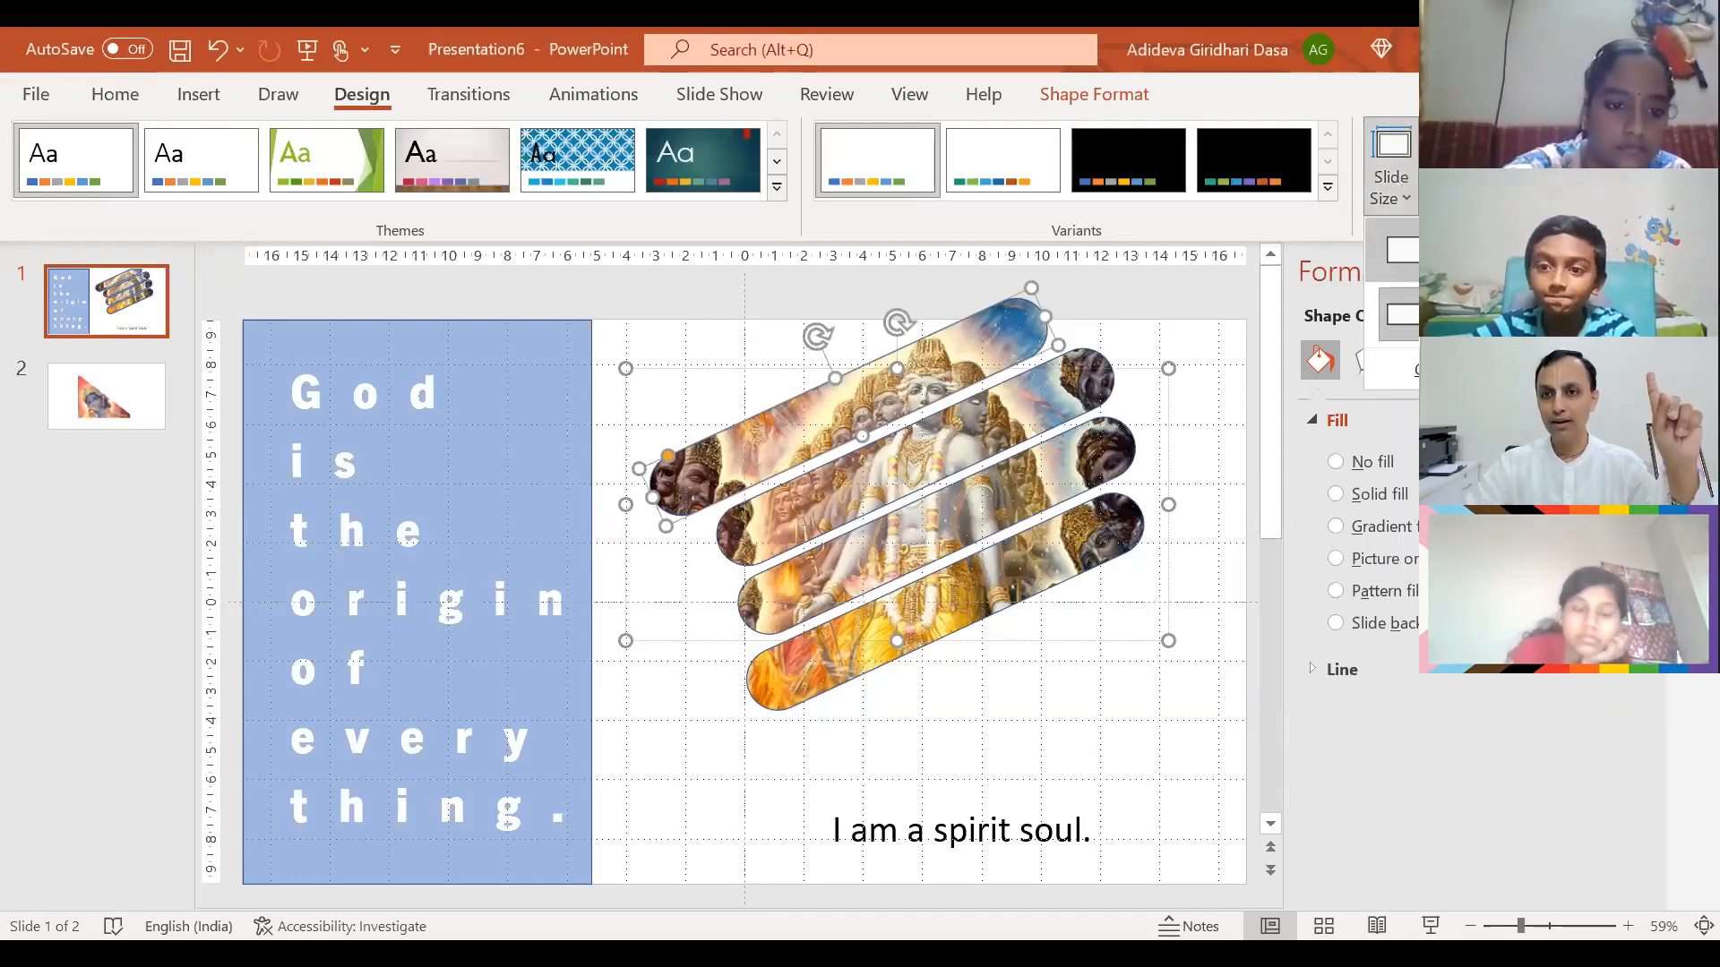